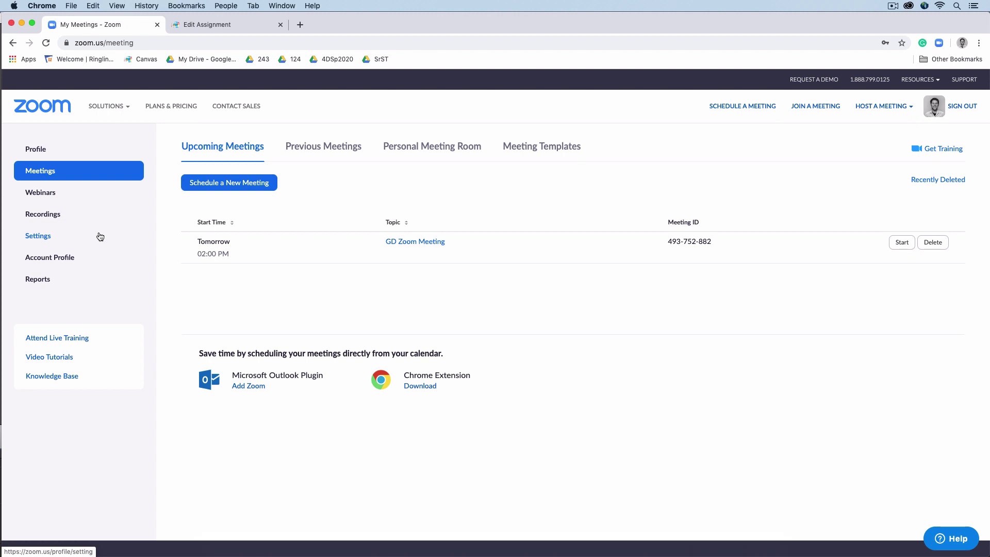
Step: Open the account's meeting settings and review the Schedule Meeting options, including audio type, join before host and password requirements
{"action": "left_click", "coordinate": [99, 236]}
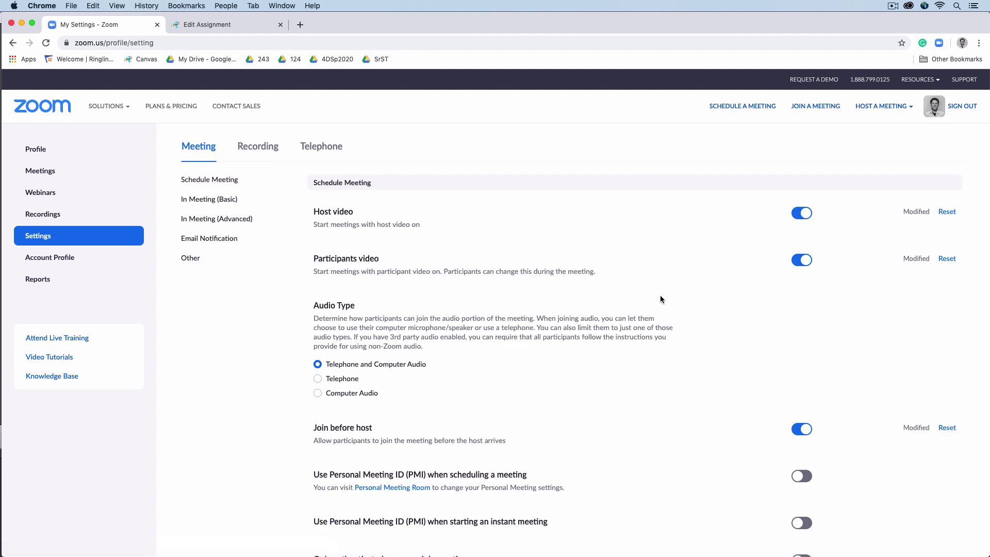
{"action": "scroll", "coordinate": [660, 297], "scroll_direction": "down", "scroll_amount": 4}
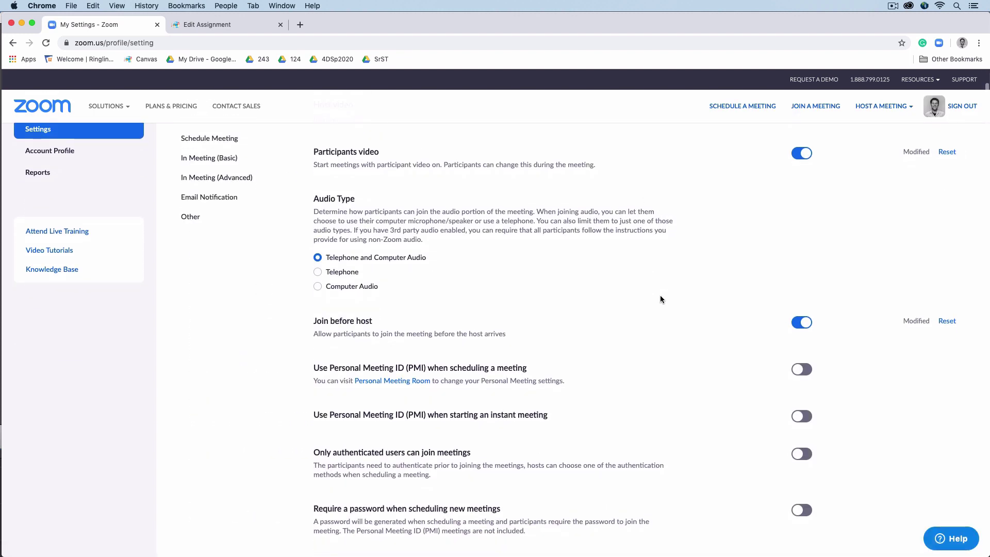
{"action": "scroll", "coordinate": [661, 299], "scroll_direction": "down", "scroll_amount": 1}
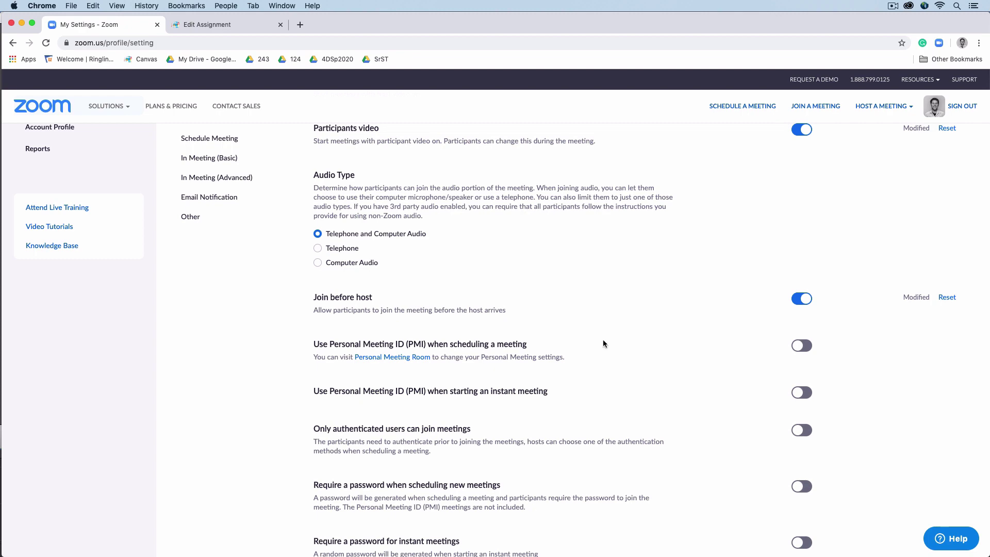
{"action": "scroll", "coordinate": [693, 306], "scroll_direction": "down", "scroll_amount": 5}
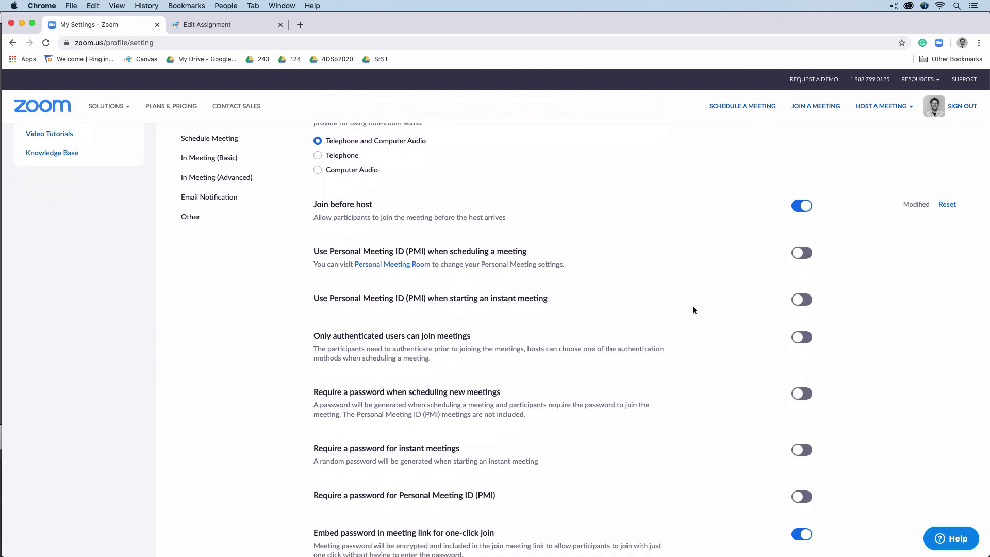
{"action": "scroll", "coordinate": [694, 309], "scroll_direction": "down", "scroll_amount": 5}
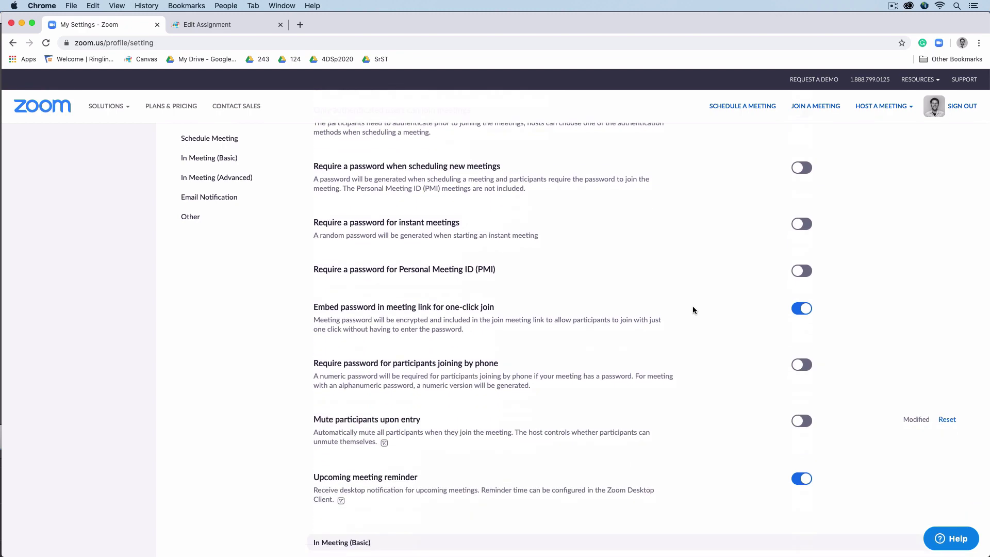
{"action": "scroll", "coordinate": [693, 310], "scroll_direction": "down", "scroll_amount": 1}
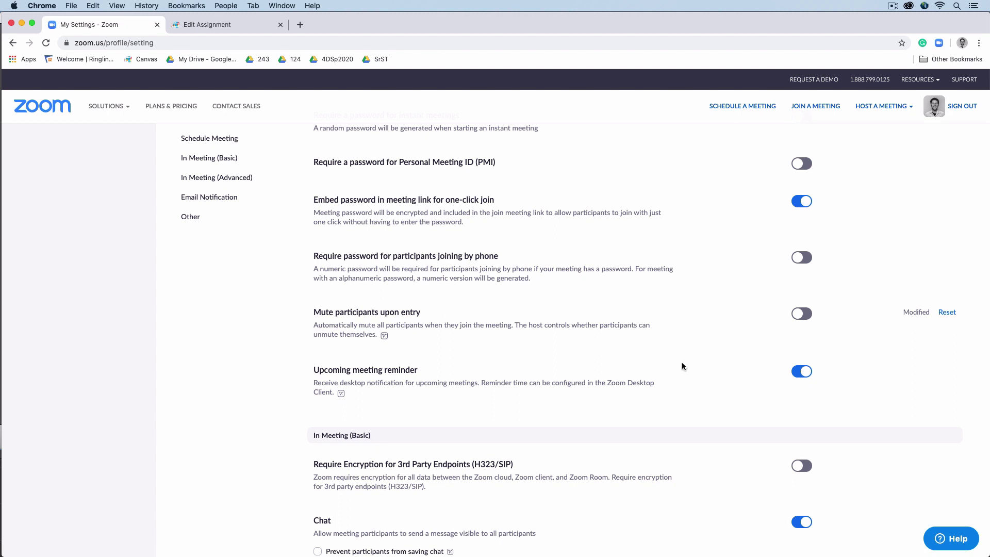
Step: Examine the In Meeting (Basic) options such as chat, co-host and screen sharing, and the advanced Breakout room option
{"action": "scroll", "coordinate": [682, 363], "scroll_direction": "down", "scroll_amount": 5}
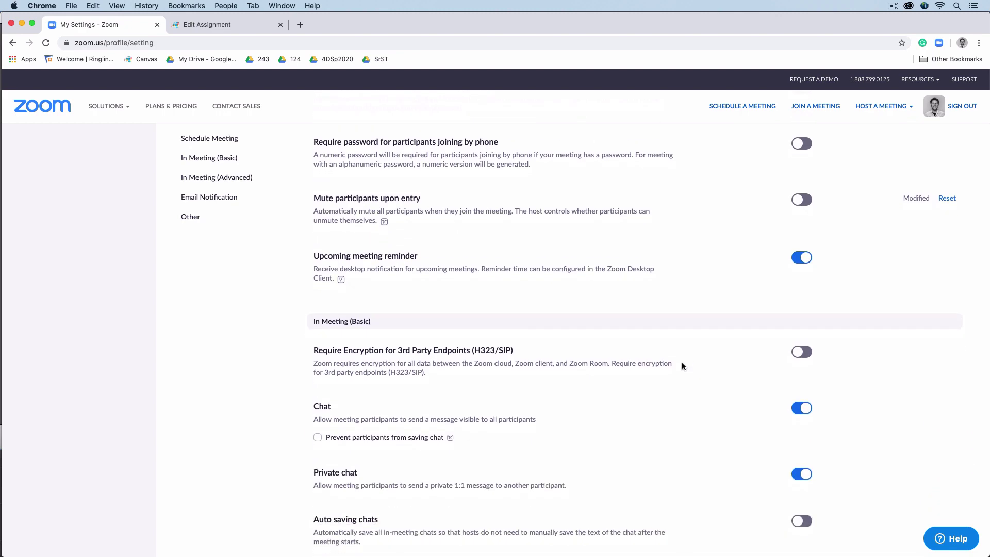
{"action": "scroll", "coordinate": [682, 364], "scroll_direction": "down", "scroll_amount": 3}
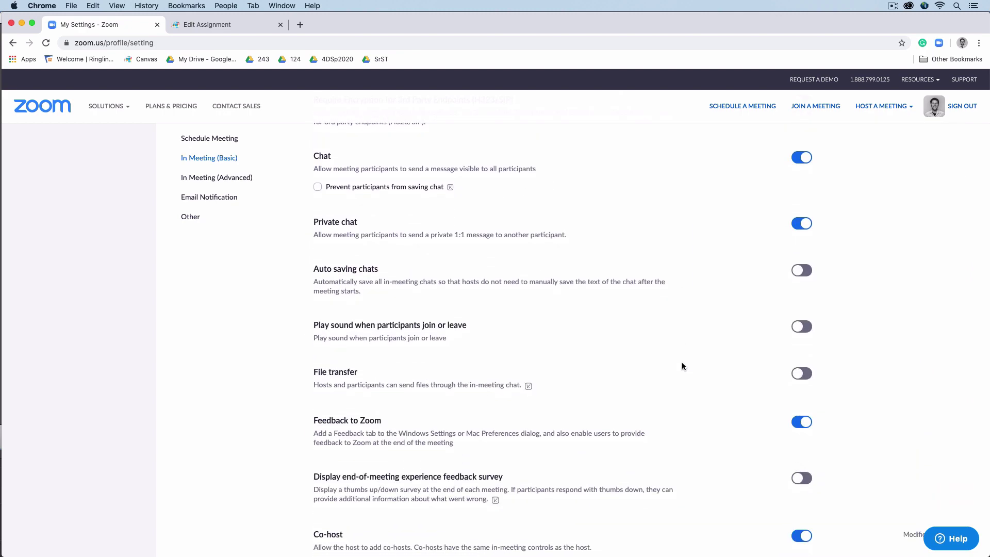
{"action": "scroll", "coordinate": [682, 367], "scroll_direction": "down", "scroll_amount": 5}
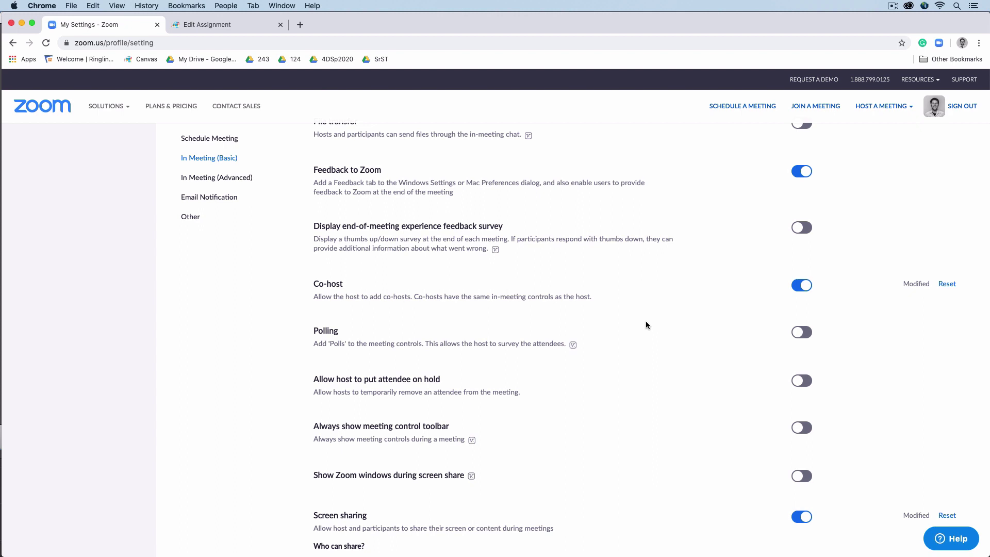
{"action": "scroll", "coordinate": [645, 322], "scroll_direction": "down", "scroll_amount": 3}
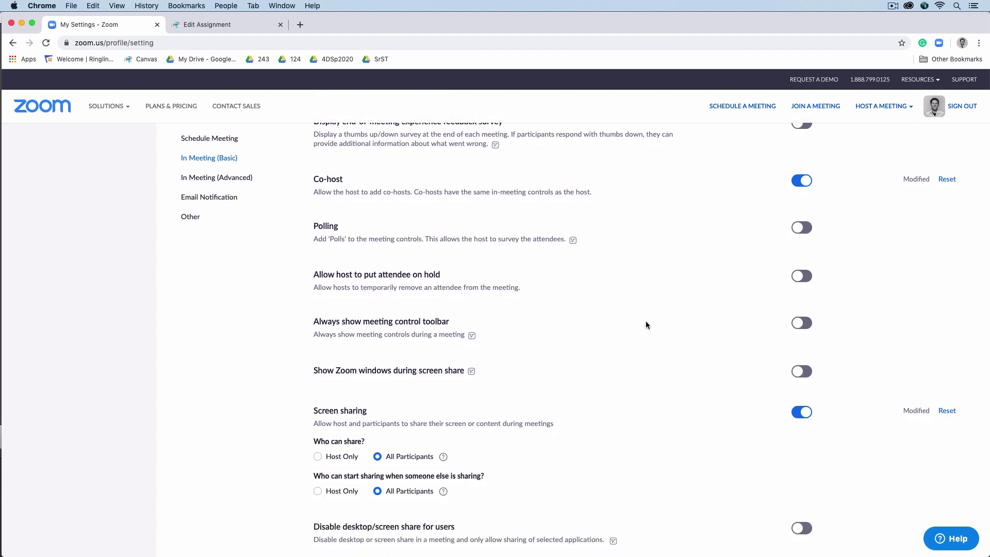
{"action": "scroll", "coordinate": [645, 322], "scroll_direction": "down", "scroll_amount": 2}
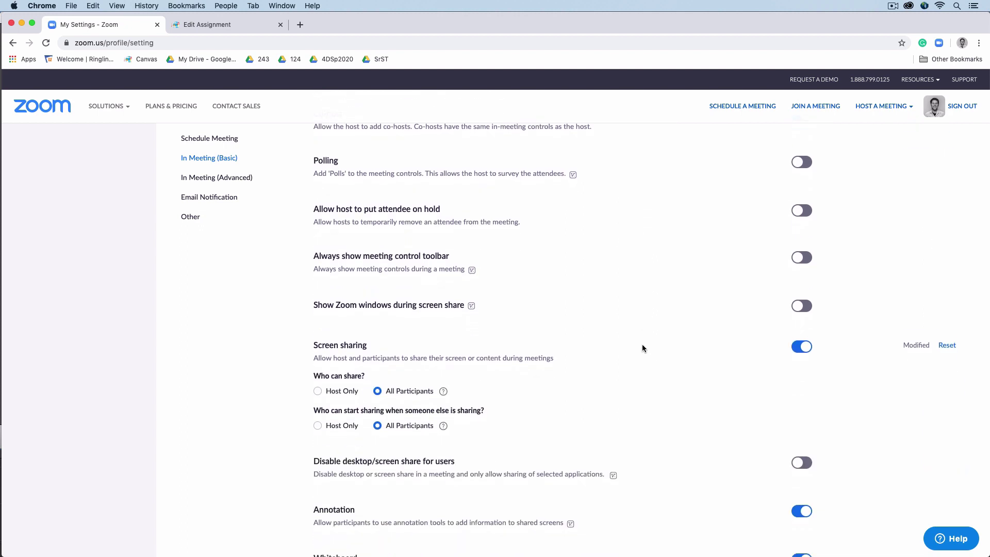
{"action": "scroll", "coordinate": [643, 370], "scroll_direction": "down", "scroll_amount": 1}
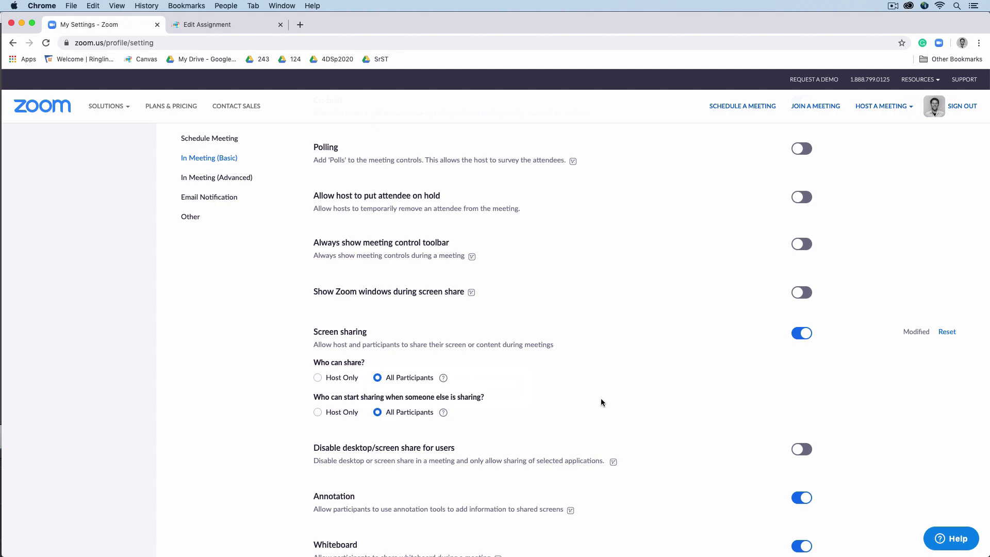
{"action": "scroll", "coordinate": [601, 399], "scroll_direction": "down", "scroll_amount": 9}
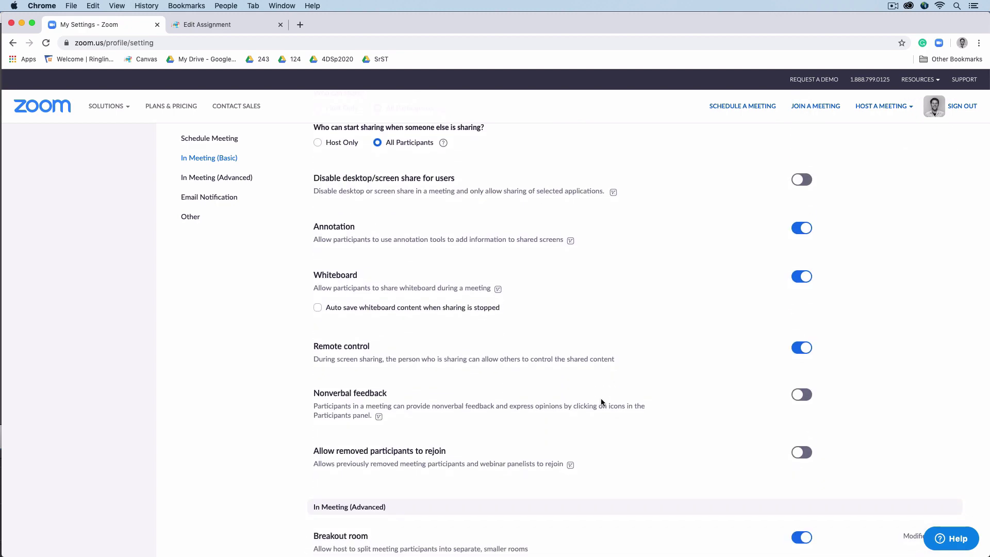
{"action": "scroll", "coordinate": [601, 398], "scroll_direction": "down", "scroll_amount": 1}
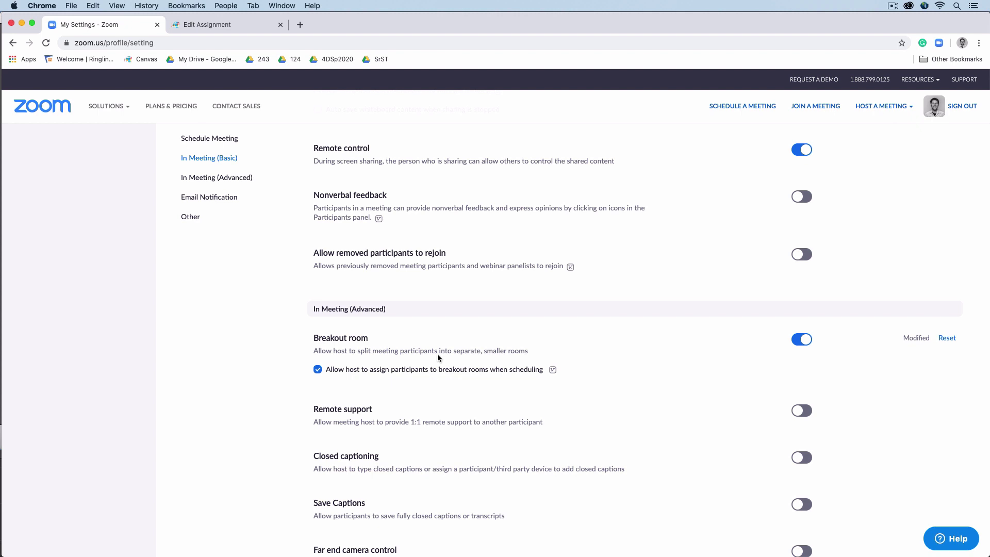
Step: Return to the meetings list and begin scheduling a new meeting with the topic 243
{"action": "key", "text": "super+shift+4"}
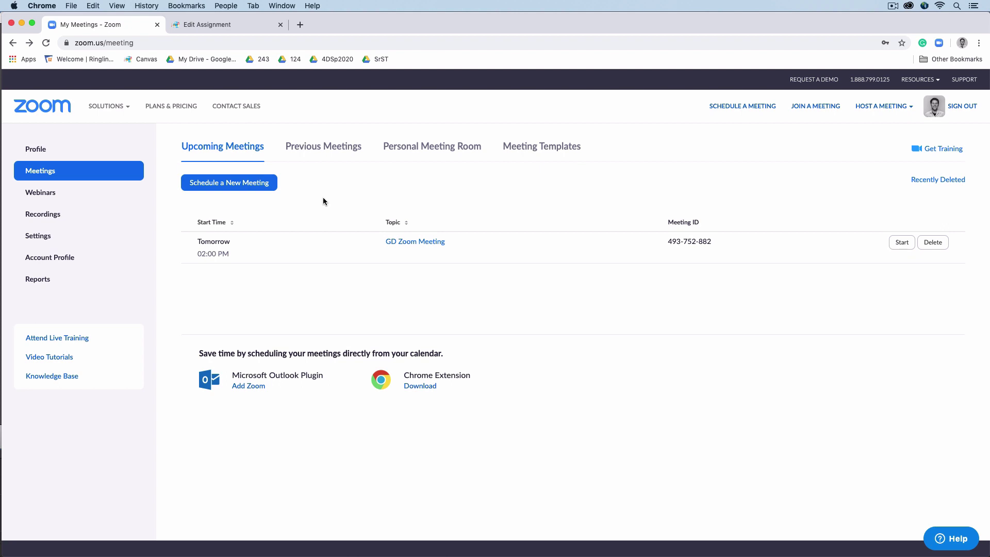
{"action": "left_click", "coordinate": [238, 191]}
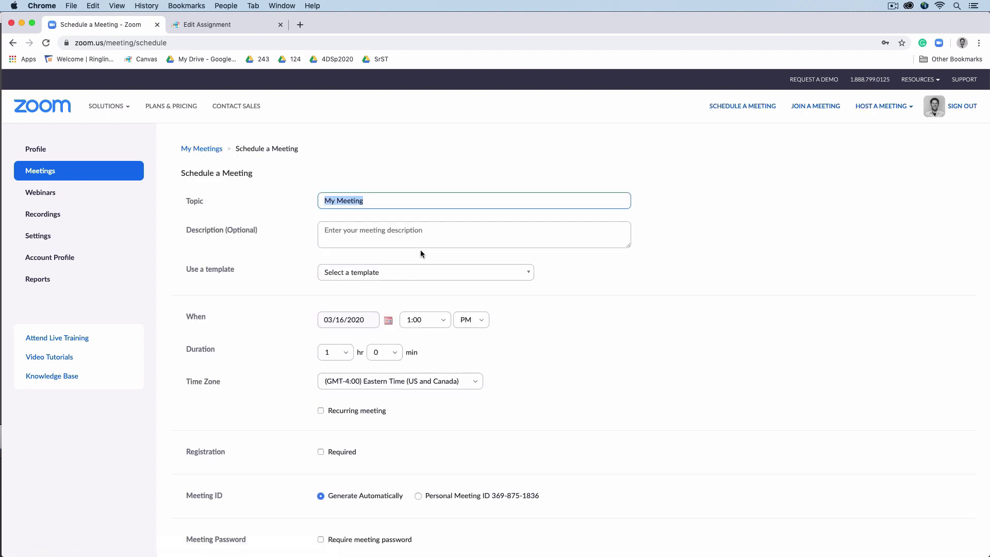
{"action": "type", "text": "243"}
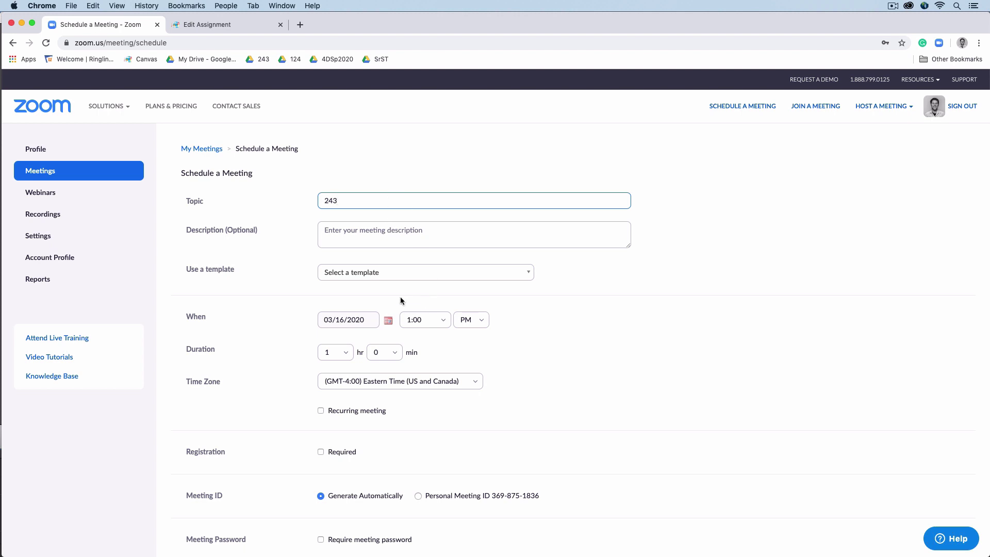
Step: Set the meeting's start to 03/23/2020 at 8:30 AM
{"action": "left_click", "coordinate": [388, 320]}
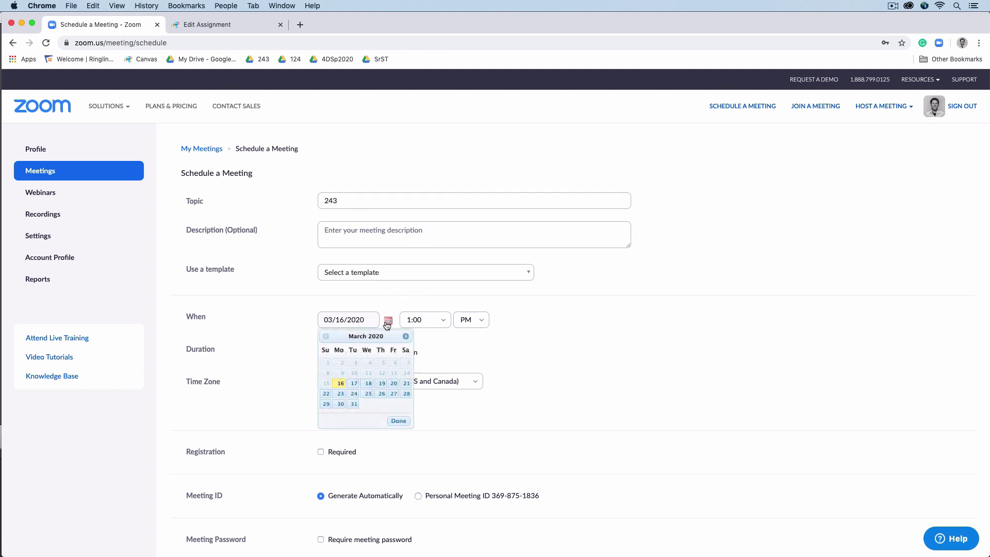
{"action": "left_click", "coordinate": [339, 394]}
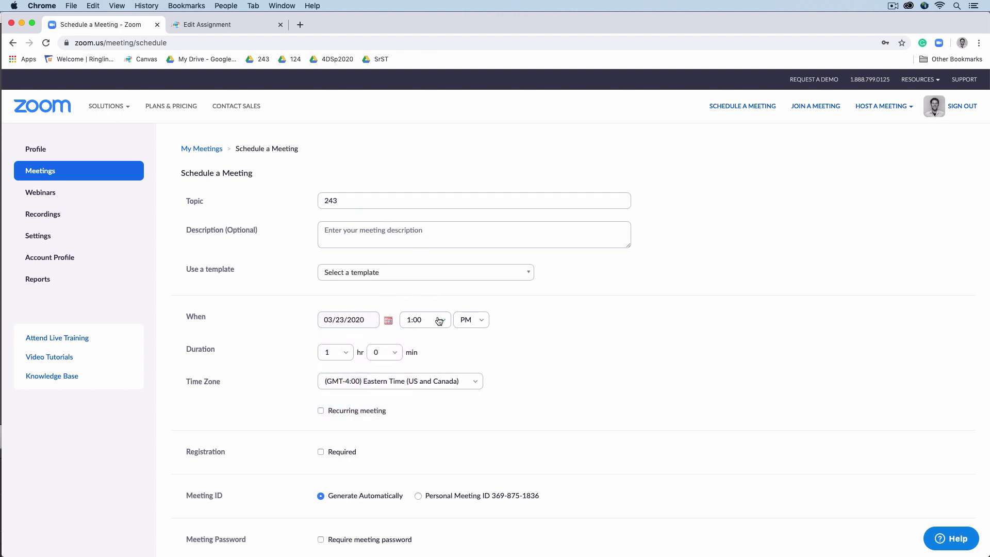
{"action": "left_click", "coordinate": [466, 320]}
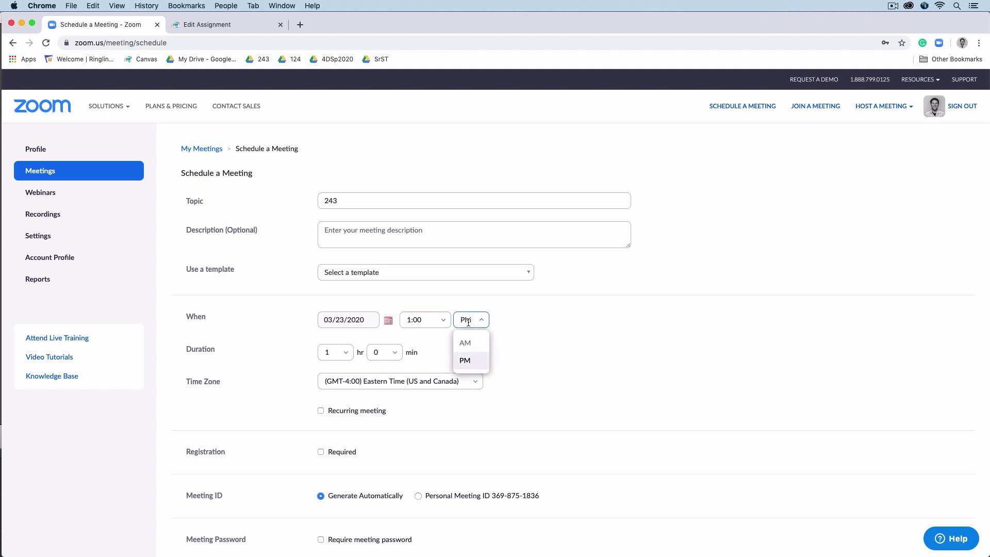
{"action": "left_click", "coordinate": [471, 348]}
{"action": "left_click", "coordinate": [419, 319]}
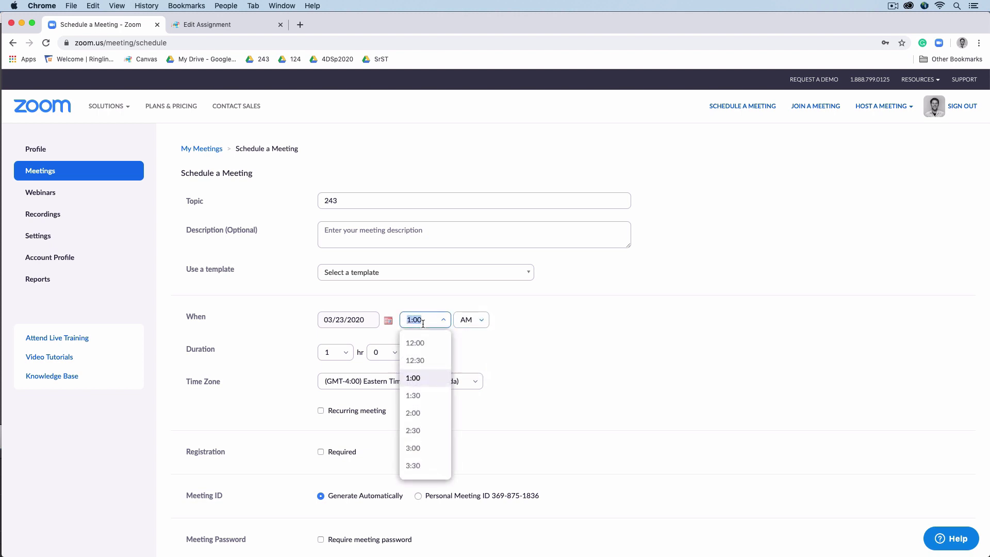
{"action": "scroll", "coordinate": [417, 394], "scroll_direction": "down", "scroll_amount": 5}
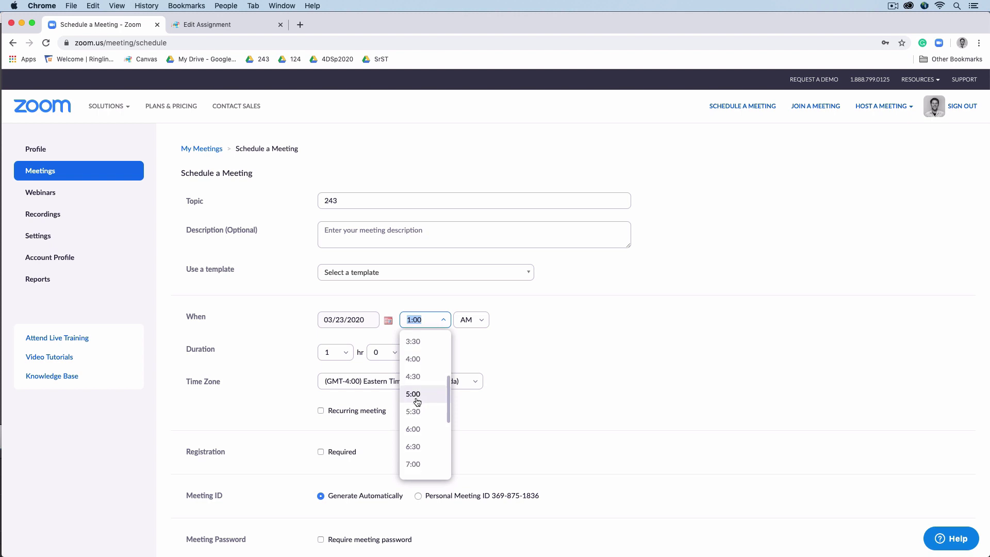
{"action": "left_click", "coordinate": [413, 456]}
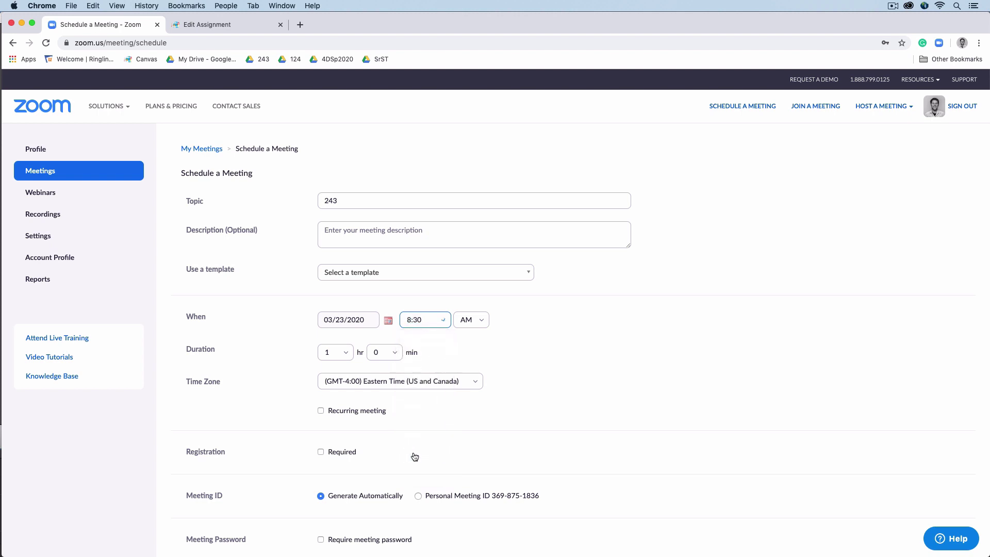
Step: Set the meeting's duration to 2 hours 30 minutes
{"action": "left_click", "coordinate": [333, 352]}
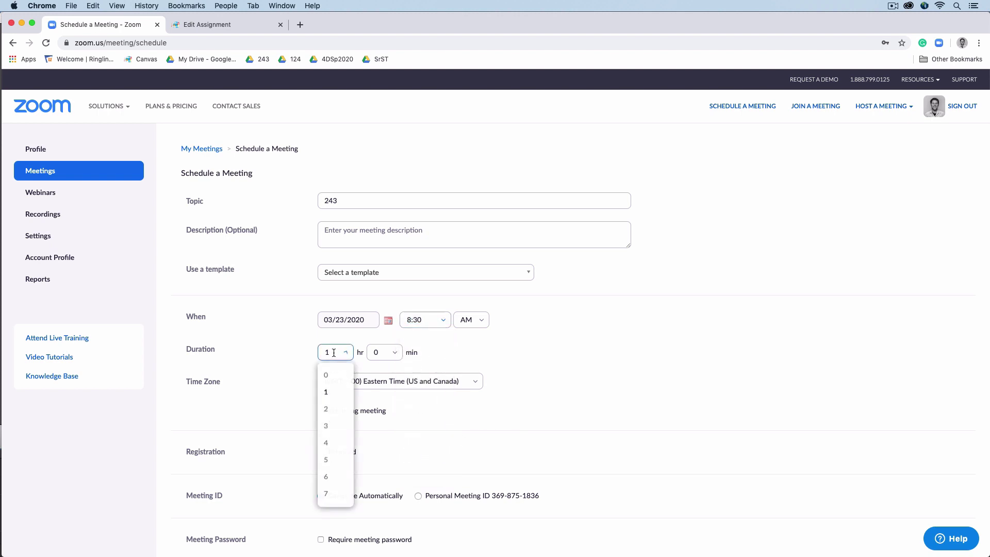
{"action": "left_click", "coordinate": [334, 410]}
{"action": "left_click", "coordinate": [384, 352]}
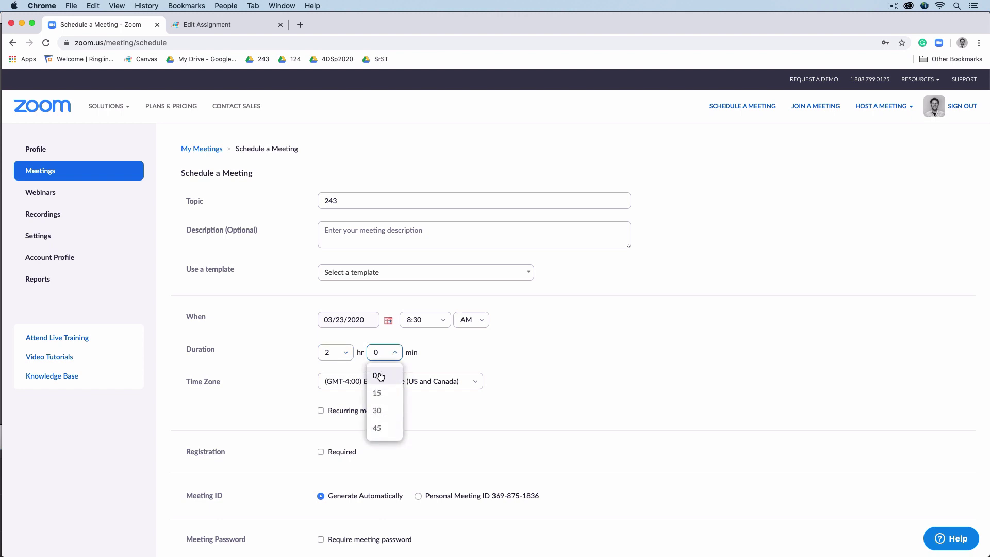
{"action": "left_click", "coordinate": [387, 411]}
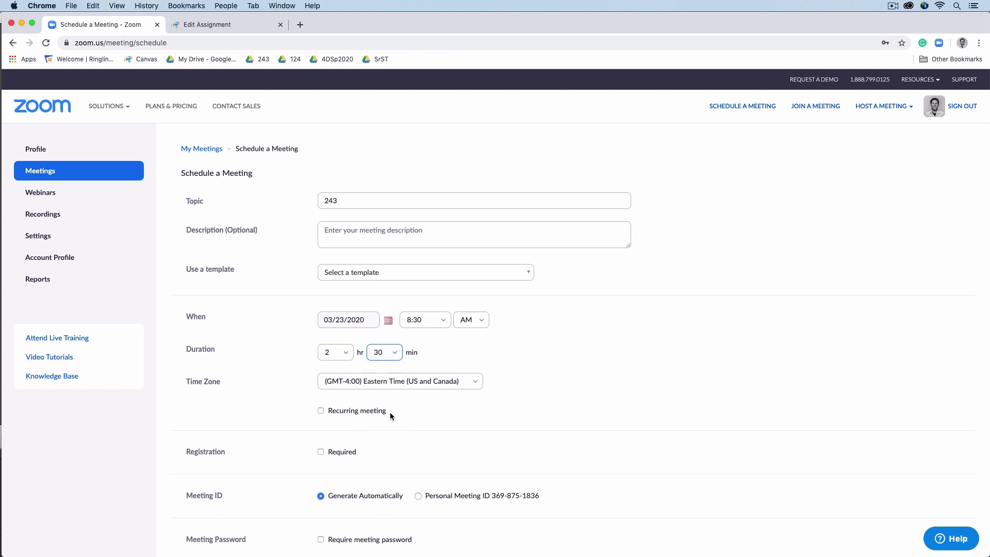
Step: Make the meeting recur weekly on Monday and Thursday, with 05/04/2020 as the end date
{"action": "left_click", "coordinate": [321, 411]}
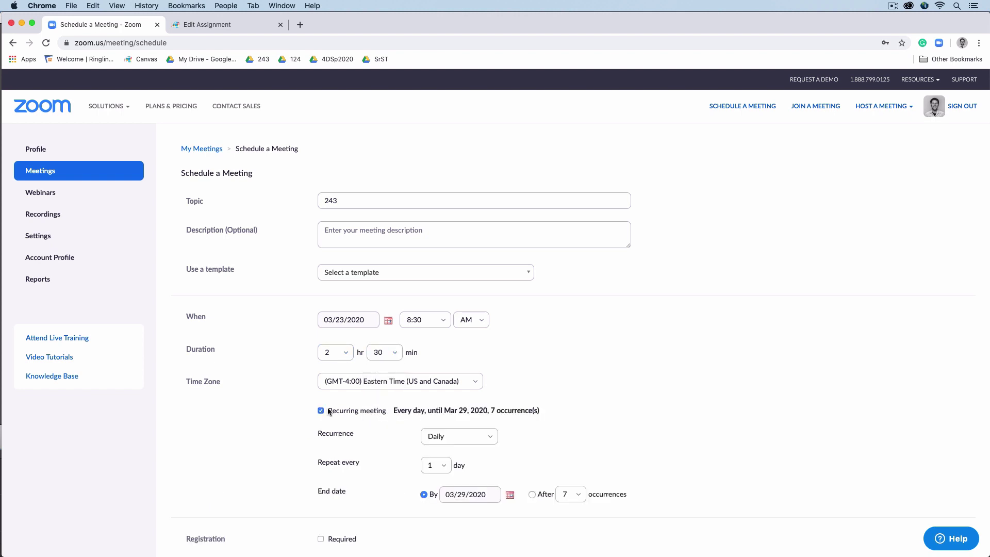
{"action": "left_click", "coordinate": [472, 441]}
{"action": "left_click", "coordinate": [462, 477]}
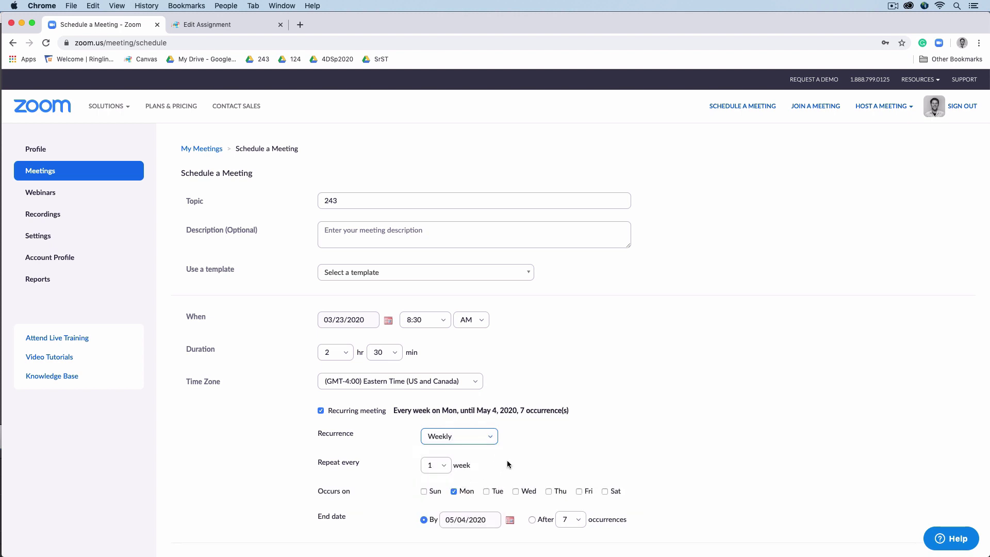
{"action": "scroll", "coordinate": [506, 460], "scroll_direction": "down", "scroll_amount": 3}
{"action": "left_click", "coordinate": [549, 386]}
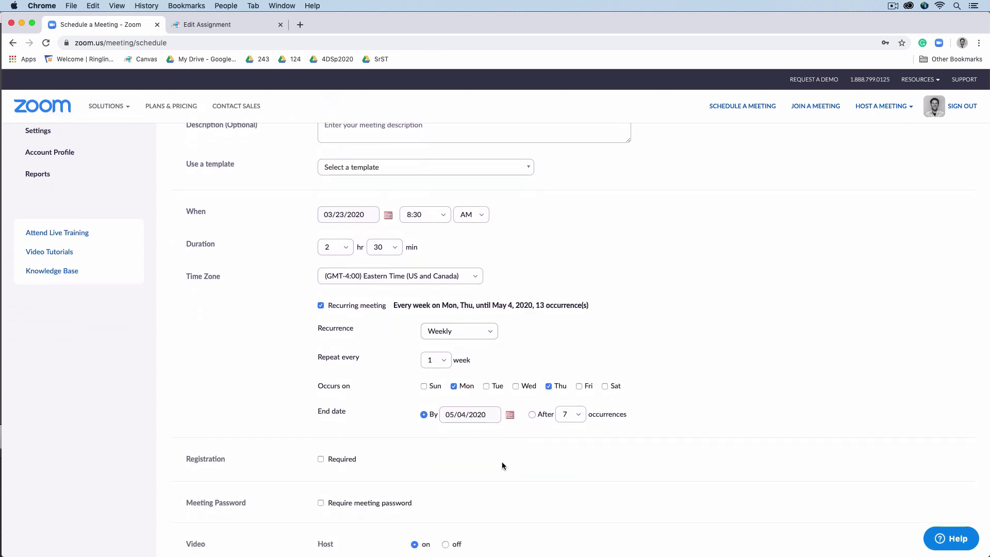
{"action": "left_click", "coordinate": [509, 416]}
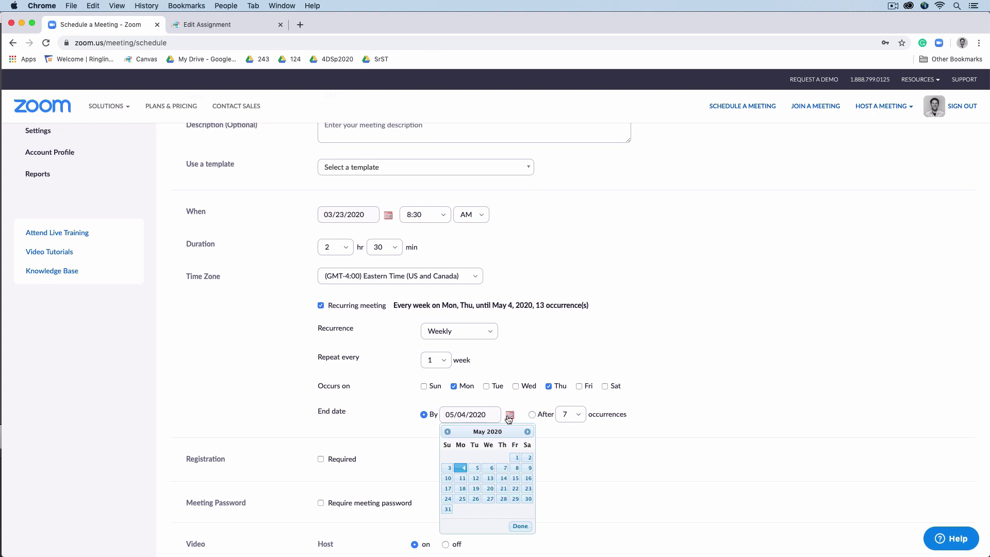
{"action": "left_click", "coordinate": [462, 468]}
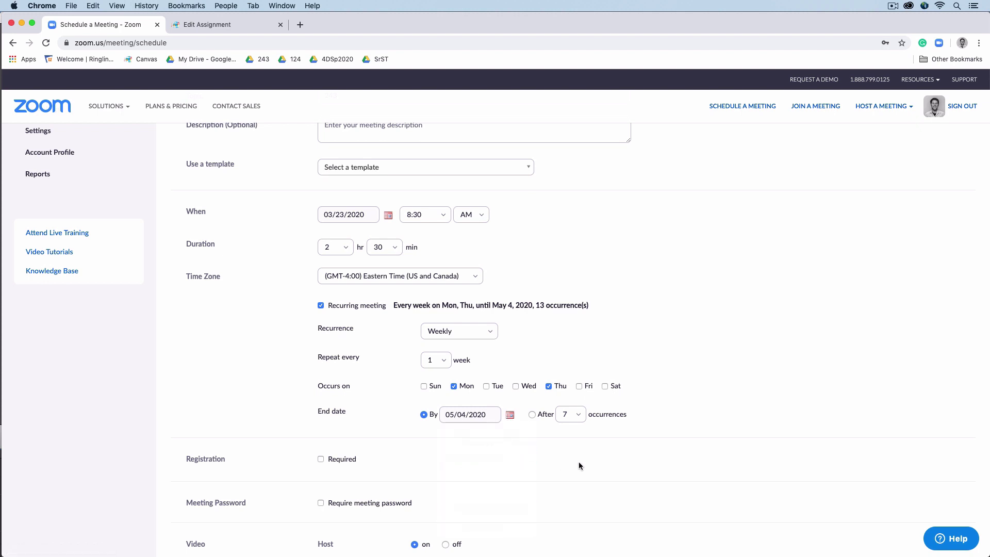
Step: Review the remaining video, audio and meeting options, then save the scheduled meeting
{"action": "scroll", "coordinate": [579, 466], "scroll_direction": "down", "scroll_amount": 7}
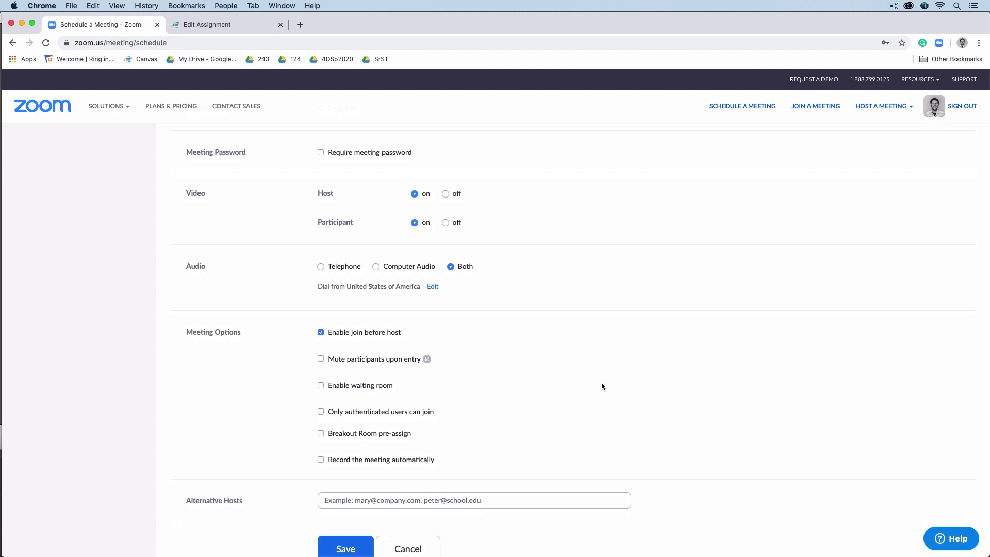
{"action": "scroll", "coordinate": [601, 386], "scroll_direction": "down", "scroll_amount": 3}
{"action": "scroll", "coordinate": [602, 386], "scroll_direction": "down", "scroll_amount": 1}
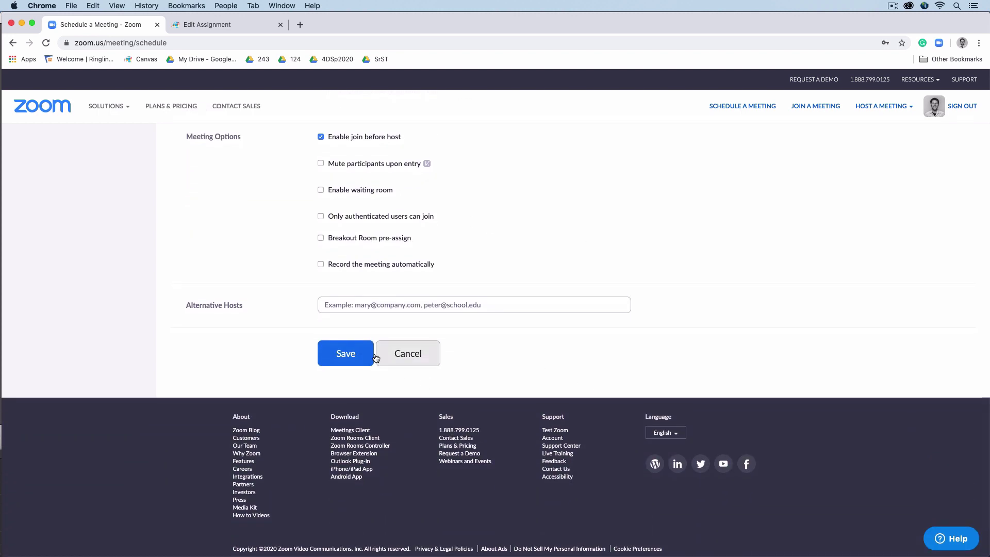
{"action": "left_click", "coordinate": [358, 356]}
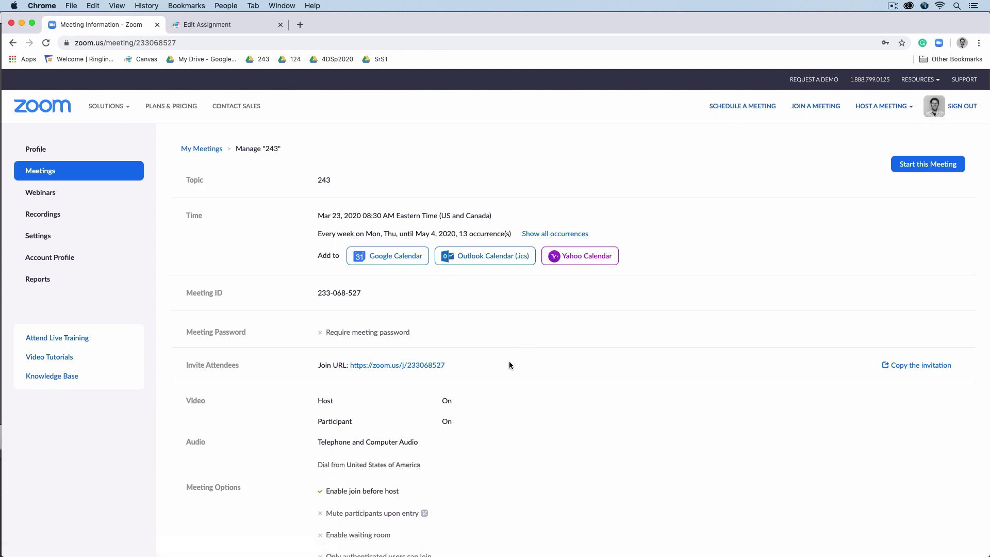
Step: Copy the join URL of the saved meeting from its Invite Attendees details
{"action": "left_click_drag", "start_coordinate": [445, 366], "coordinate": [352, 367]}
{"action": "key", "text": "super+c"}
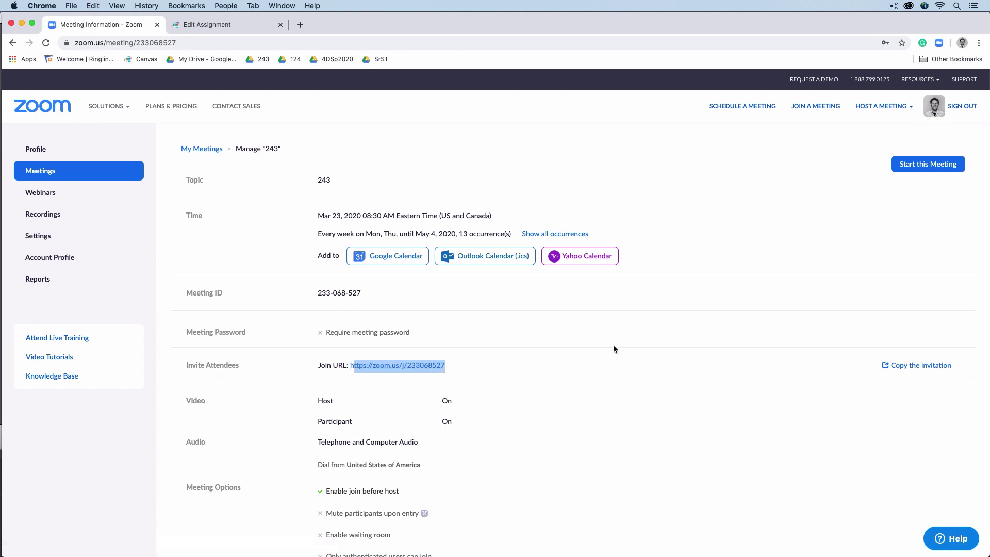
Step: Switch to the Canvas assignment and link the "Click this link for our Zoom Classroom Meeting" line to the copied join URL
{"action": "left_click", "coordinate": [217, 24]}
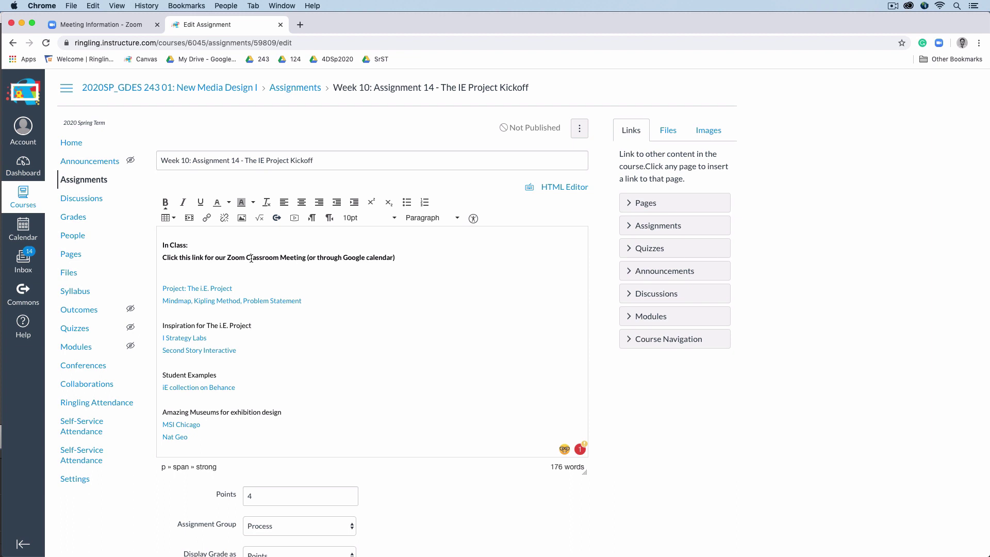
{"action": "triple_click", "coordinate": [251, 258]}
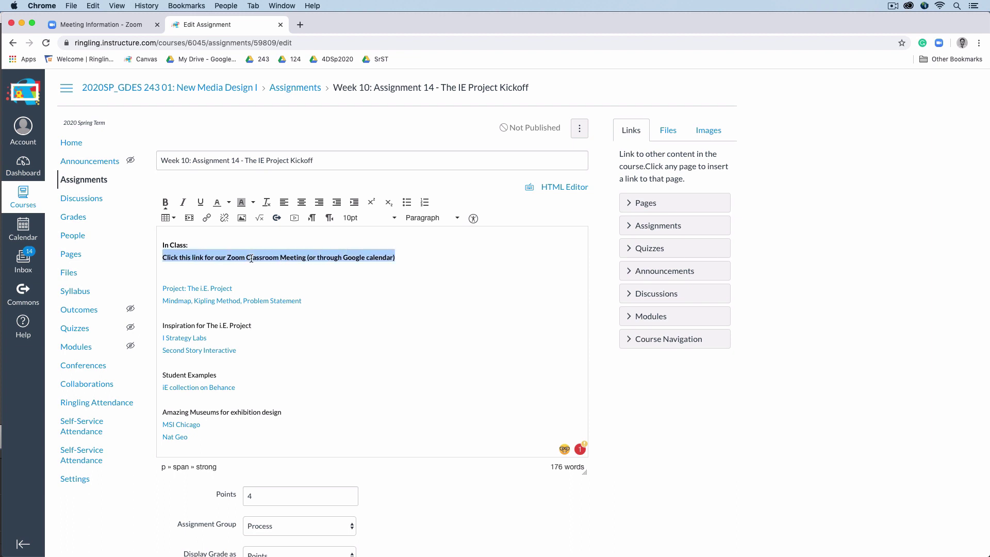
{"action": "left_click", "coordinate": [207, 219]}
{"action": "key", "text": "super+v"}
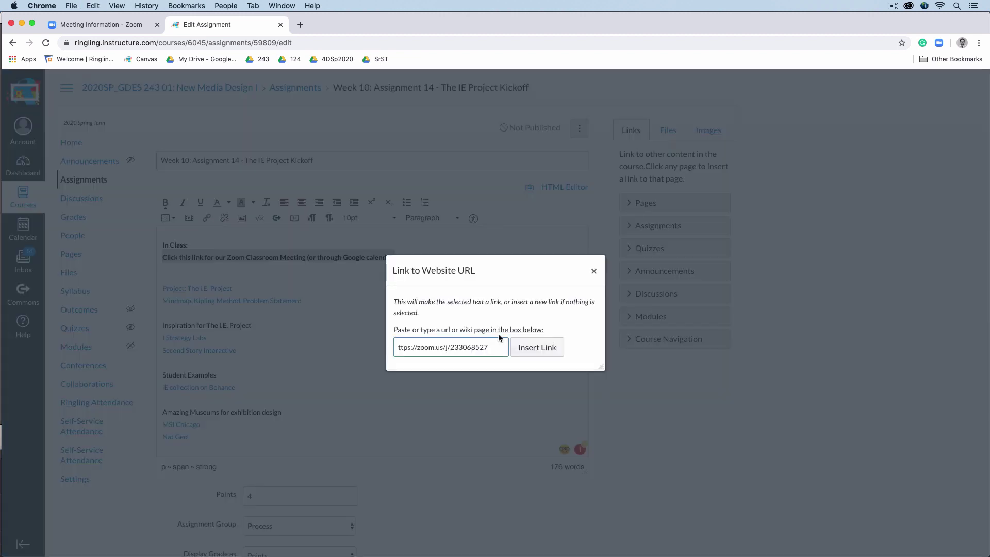
{"action": "left_click", "coordinate": [535, 351]}
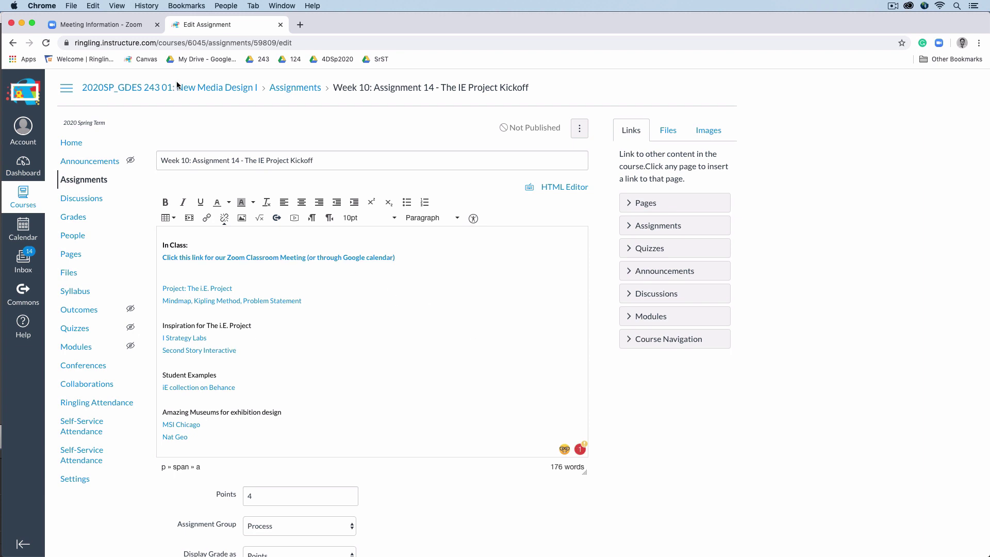
Step: Return to Zoom and compare the join URLs of the Mar 23 and Mar 26 occurrences of meeting 243
{"action": "left_click", "coordinate": [133, 25]}
{"action": "left_click", "coordinate": [565, 393]}
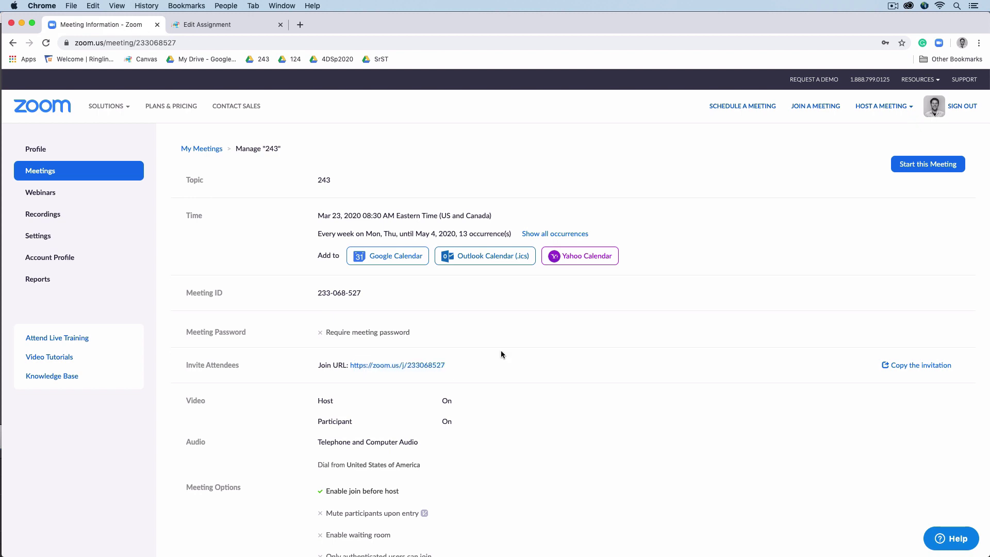
{"action": "left_click", "coordinate": [99, 171]}
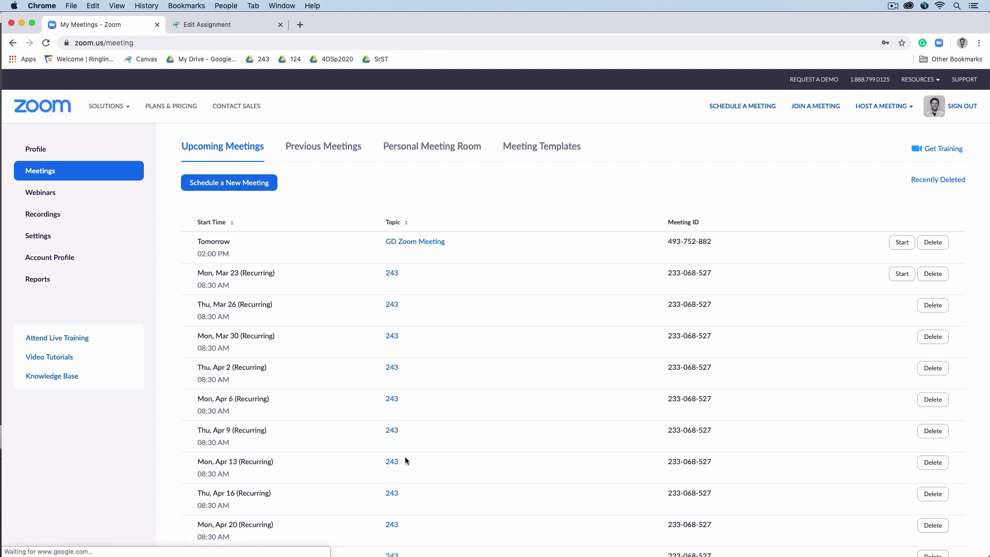
{"action": "left_click", "coordinate": [393, 274]}
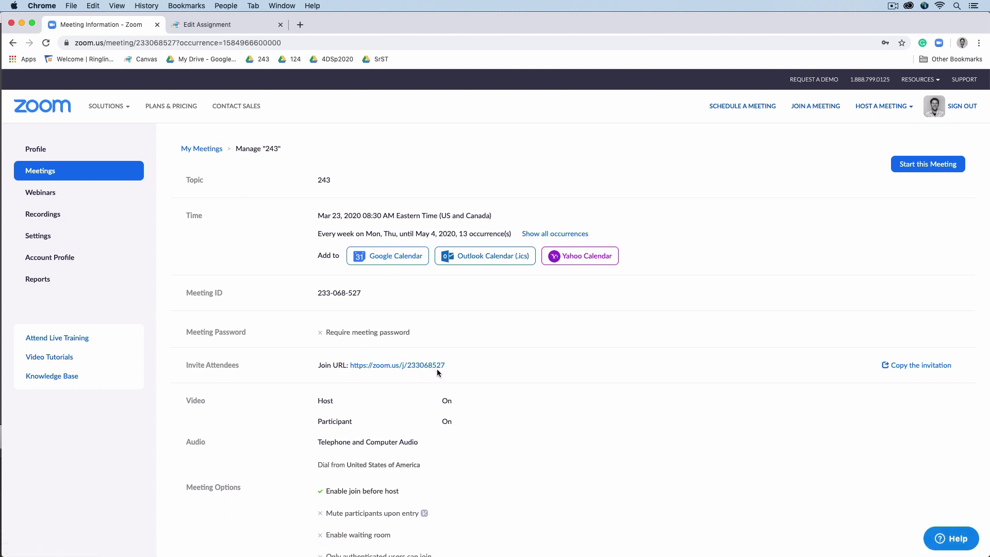
{"action": "key", "text": "super+bracketleft"}
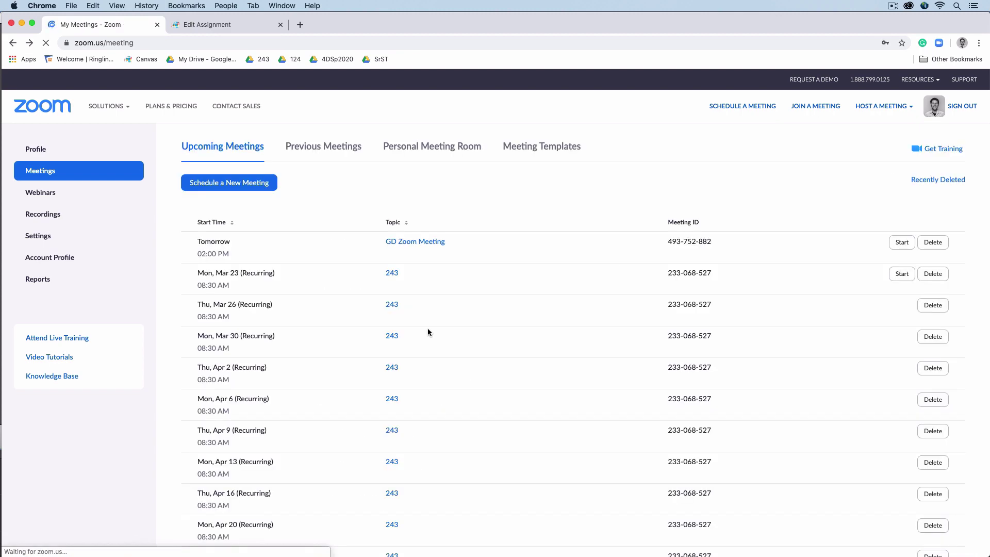
{"action": "left_click", "coordinate": [392, 304]}
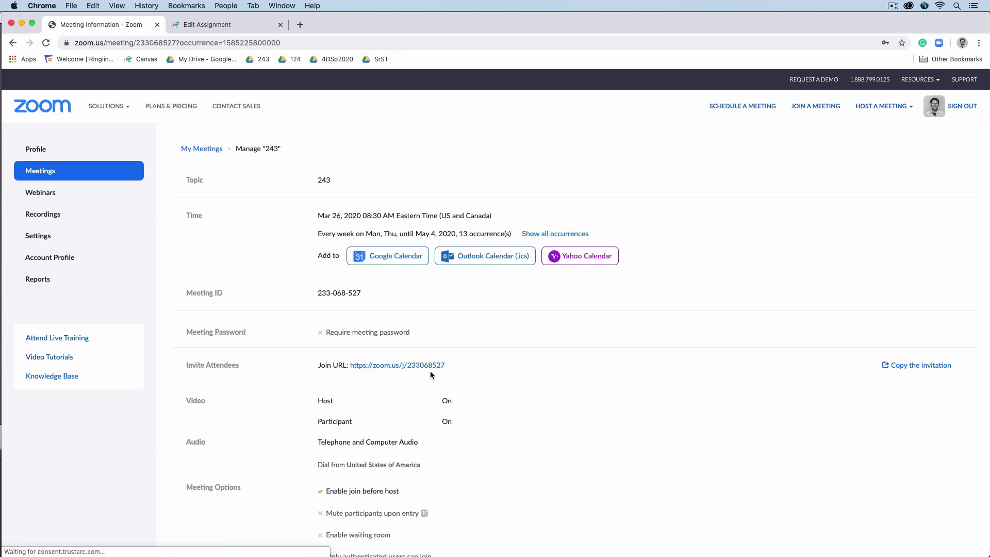
{"action": "key", "text": "super+bracketleft"}
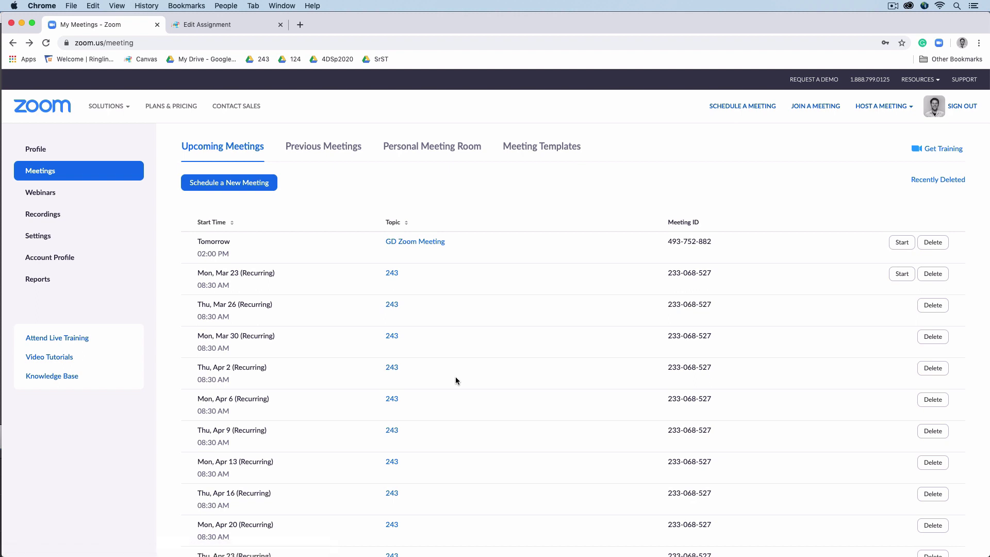
Step: Check the linked Zoom line in the Canvas assignment, then review the details of the Mar 23 occurrence of meeting 243 in Zoom
{"action": "left_click", "coordinate": [259, 25]}
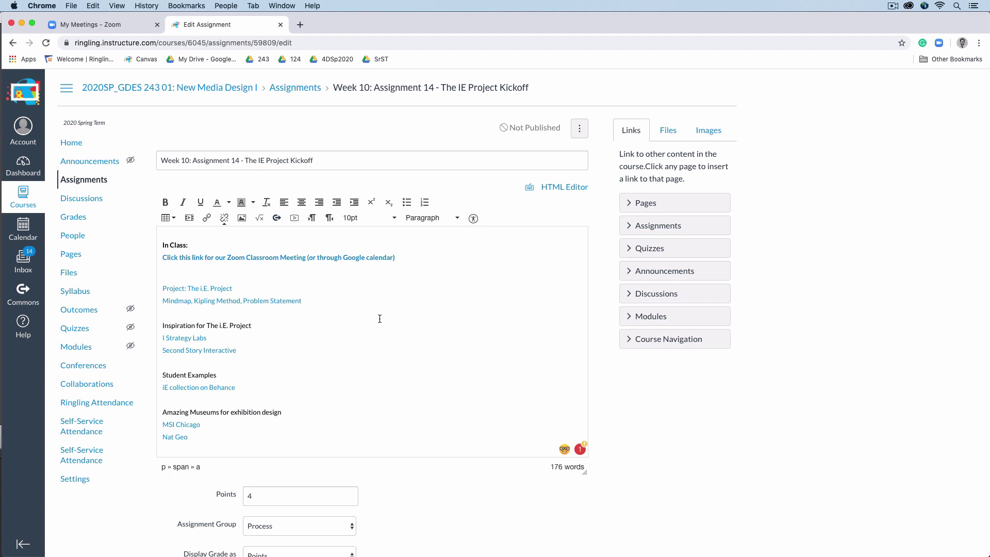
{"action": "left_click", "coordinate": [118, 26]}
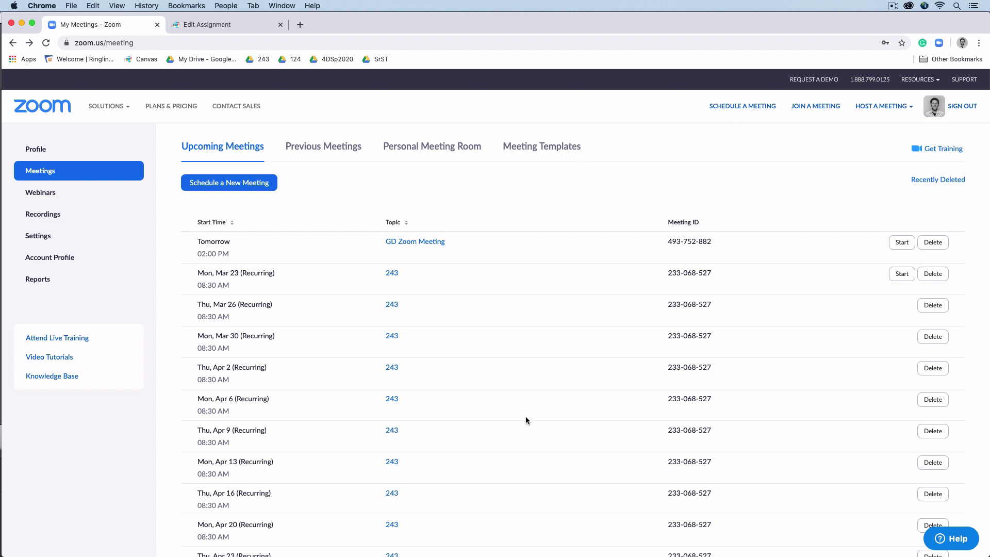
{"action": "left_click", "coordinate": [392, 274]}
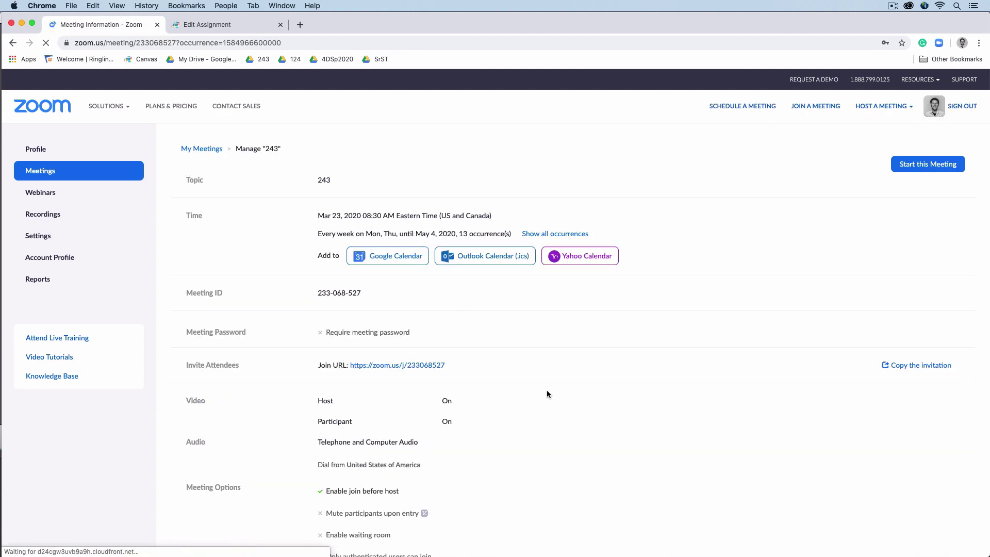
{"action": "scroll", "coordinate": [547, 394], "scroll_direction": "down", "scroll_amount": 10}
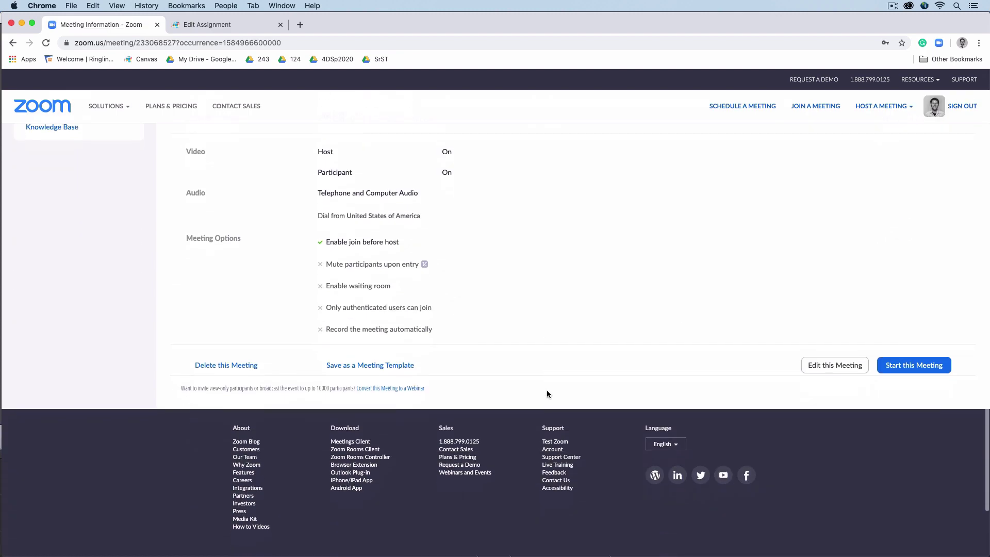
{"action": "scroll", "coordinate": [548, 394], "scroll_direction": "up", "scroll_amount": 10}
Step: Delete all occurrences of the recurring meeting 243 from the upcoming meetings
{"action": "key", "text": "super+bracketleft"}
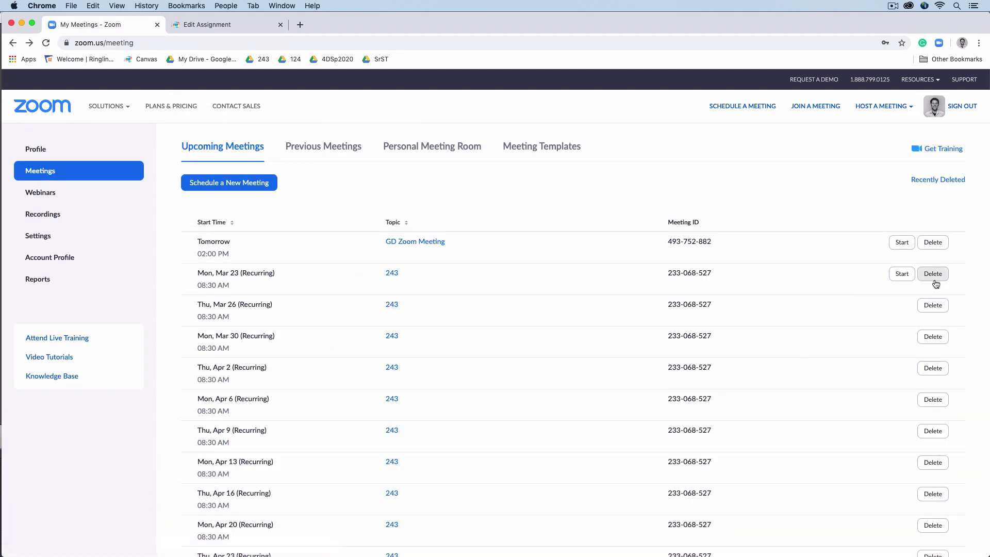
{"action": "left_click", "coordinate": [933, 274]}
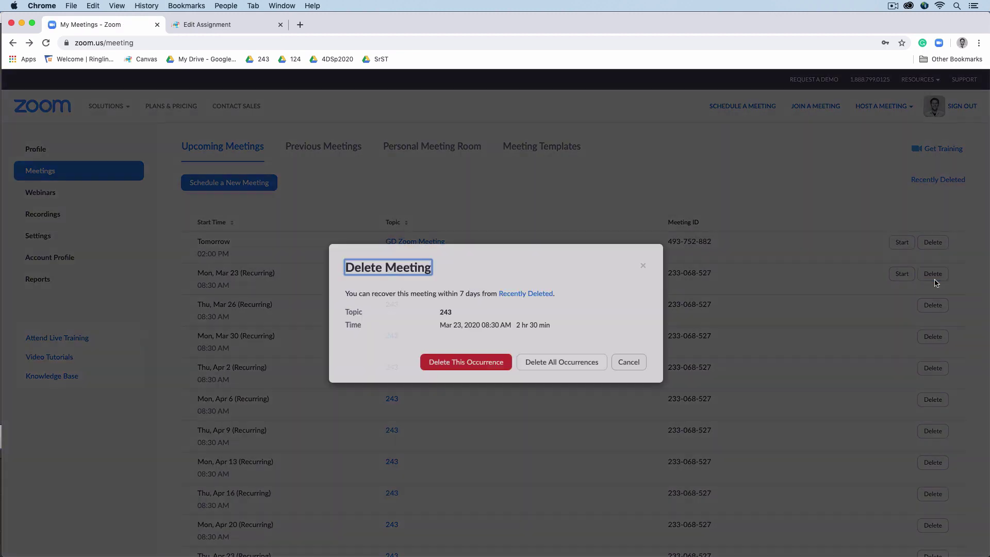
{"action": "left_click", "coordinate": [593, 365]}
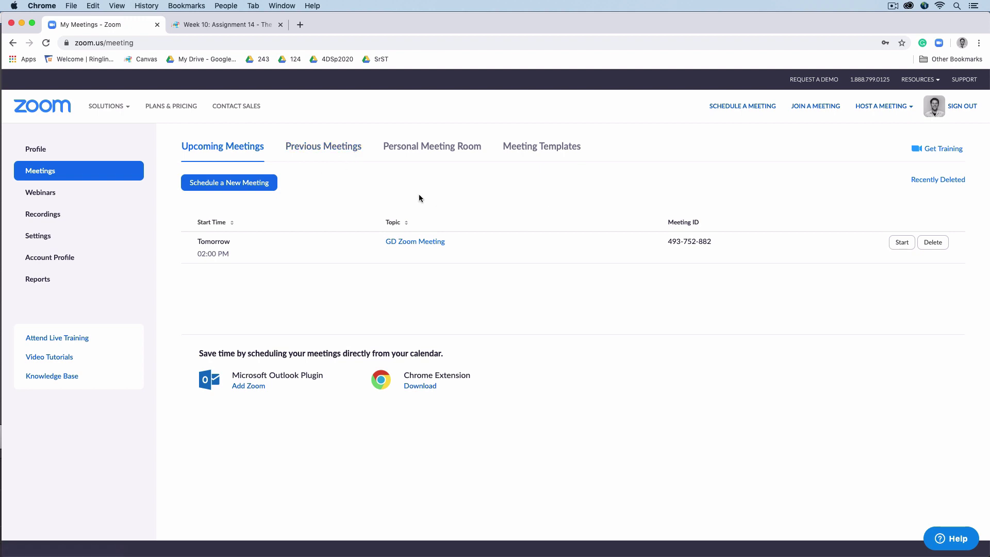
Step: Start scheduling a new meeting with the topic 243
{"action": "left_click", "coordinate": [235, 189]}
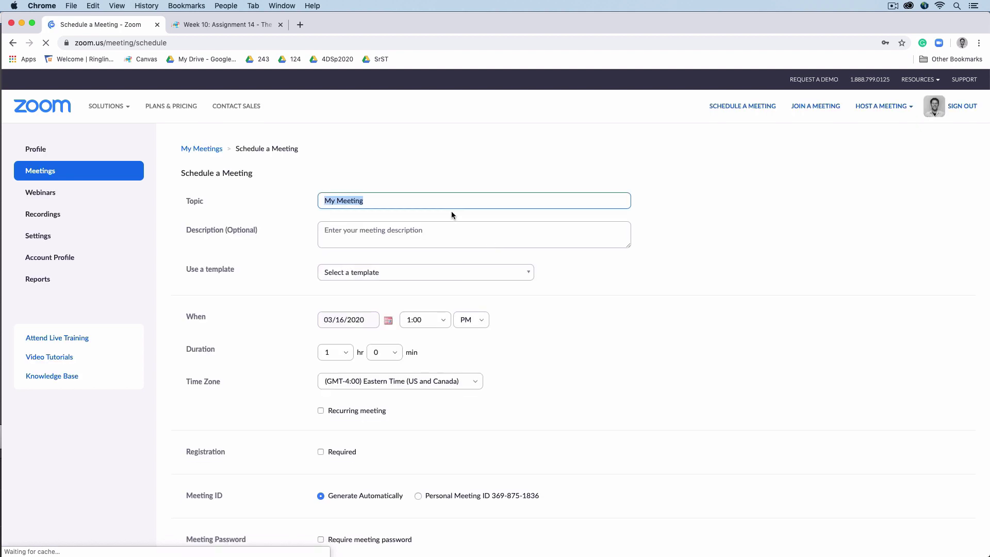
{"action": "type", "text": "243"}
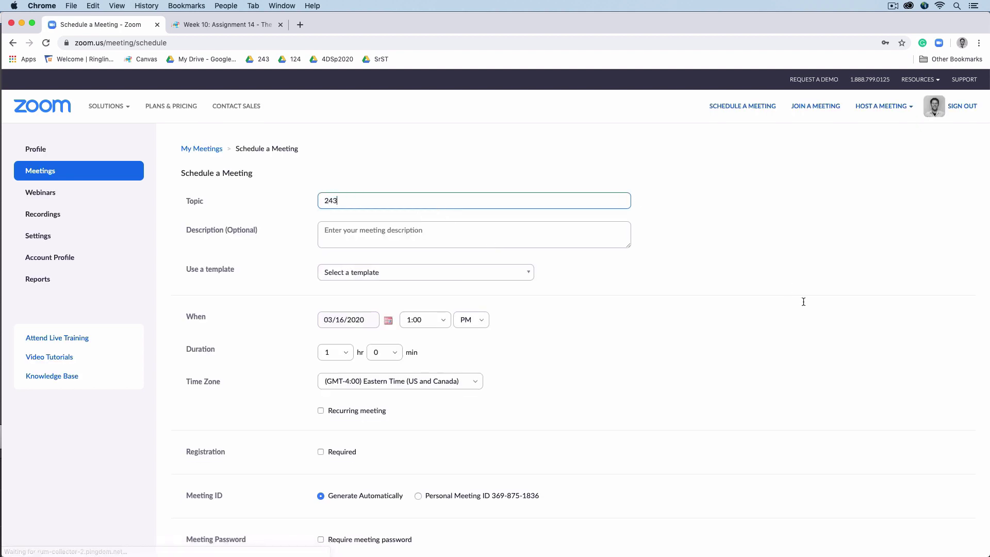
{"action": "left_click", "coordinate": [765, 308]}
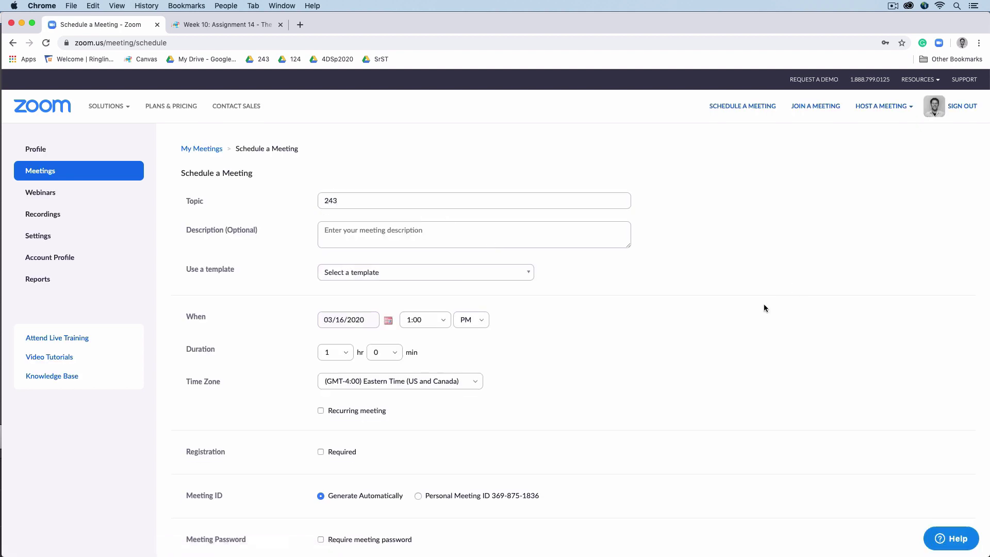
Step: Set the meeting's start to 03/23/2020 at 8:30 AM
{"action": "left_click", "coordinate": [388, 320]}
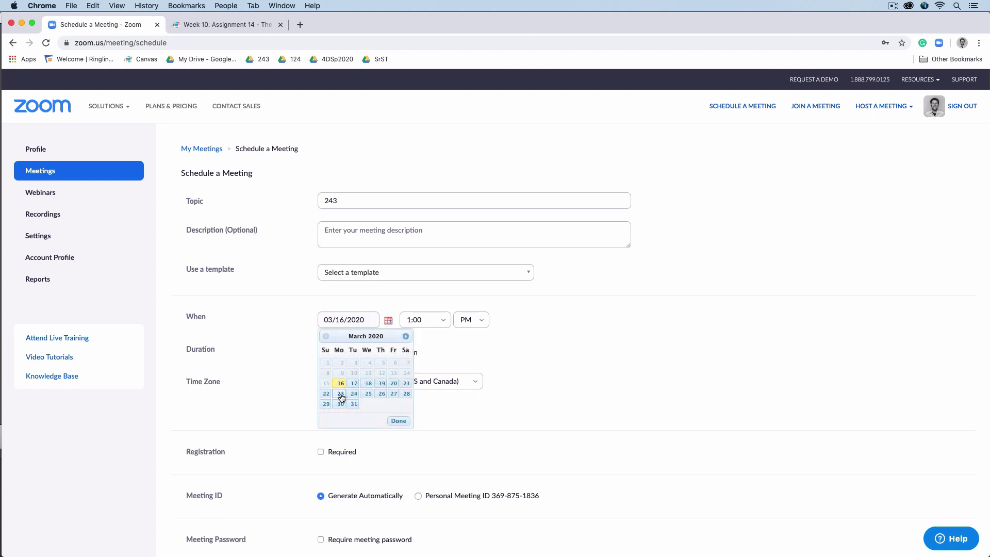
{"action": "left_click", "coordinate": [341, 394]}
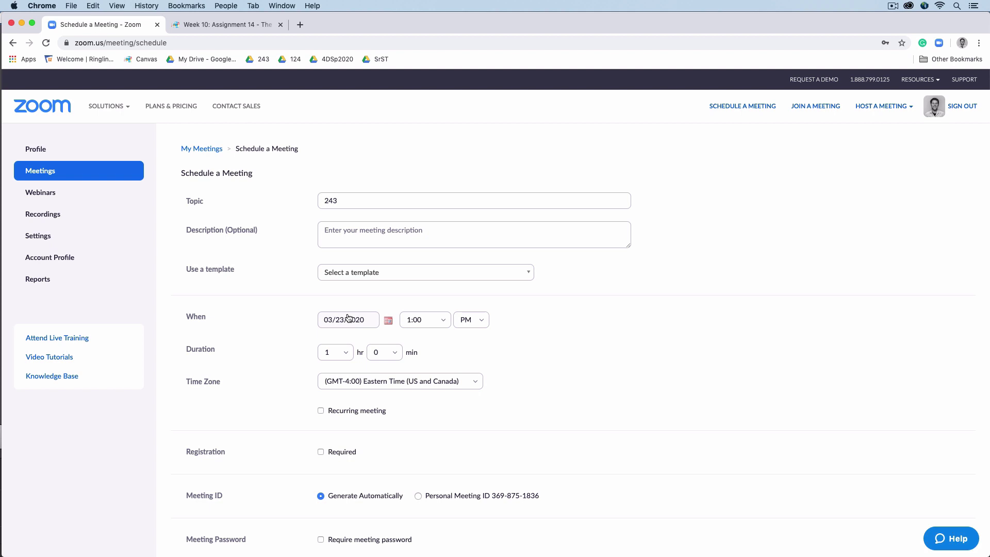
{"action": "left_click", "coordinate": [412, 321]}
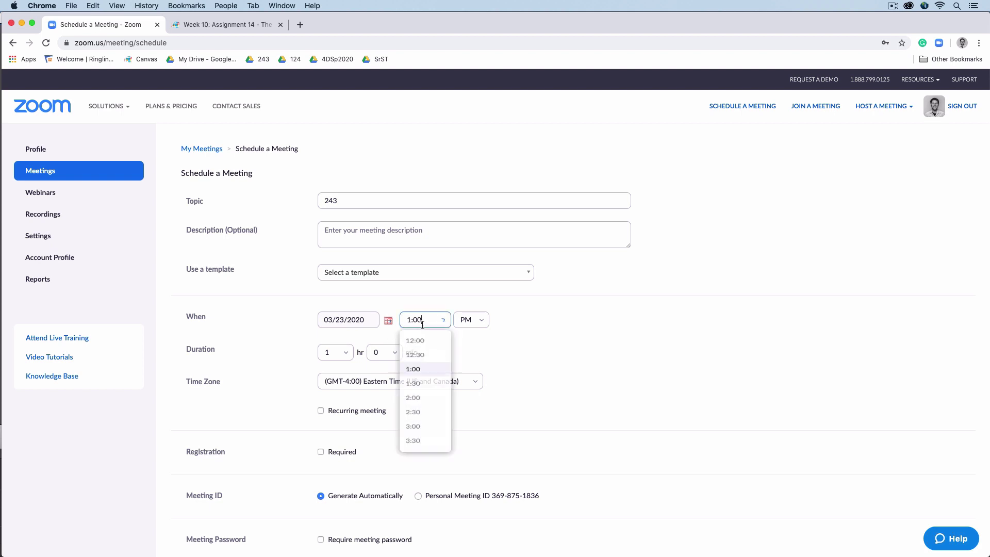
{"action": "scroll", "coordinate": [418, 395], "scroll_direction": "down", "scroll_amount": 5}
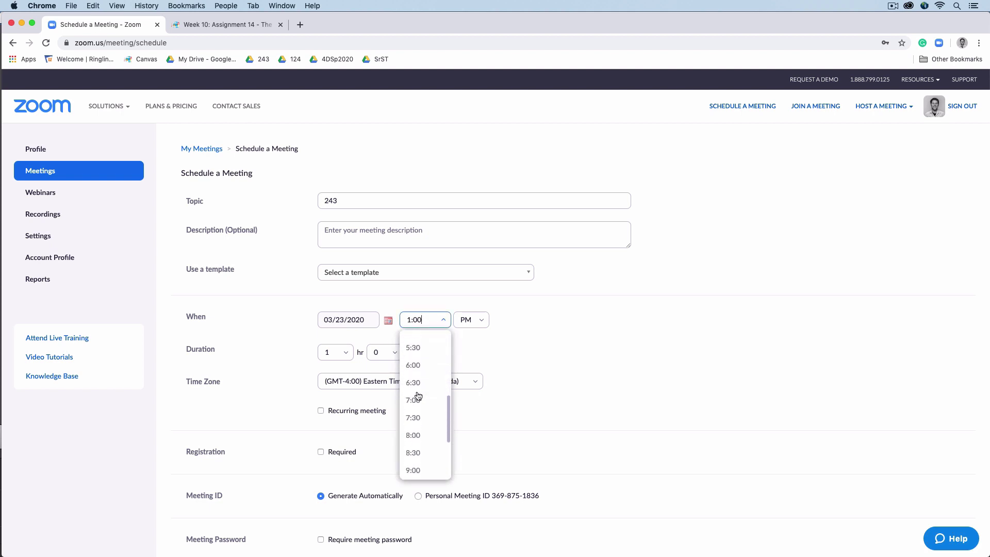
{"action": "left_click", "coordinate": [418, 395]}
{"action": "left_click", "coordinate": [476, 321]}
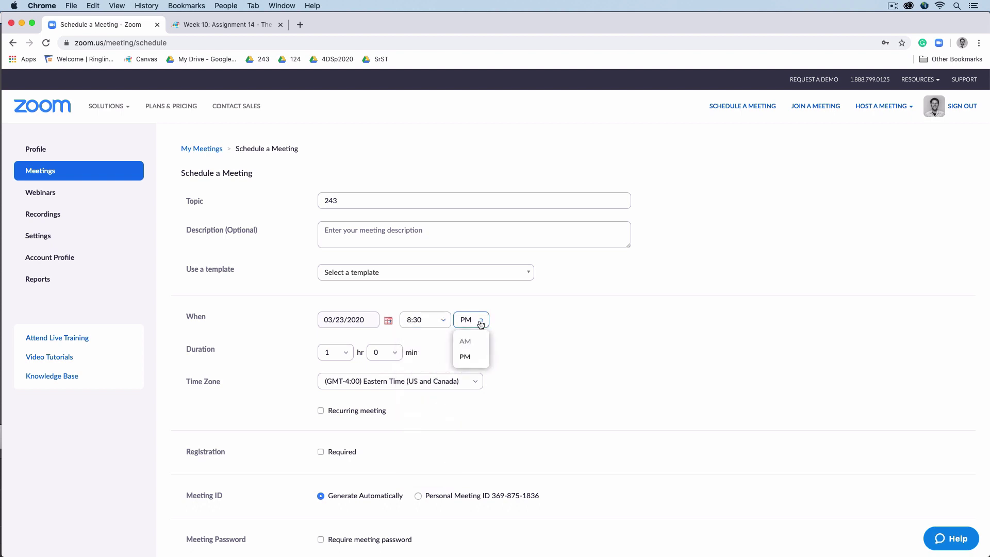
{"action": "left_click", "coordinate": [474, 343]}
Step: Set the duration of the new meeting to 2 hours 30 minutes
{"action": "left_click", "coordinate": [328, 354]}
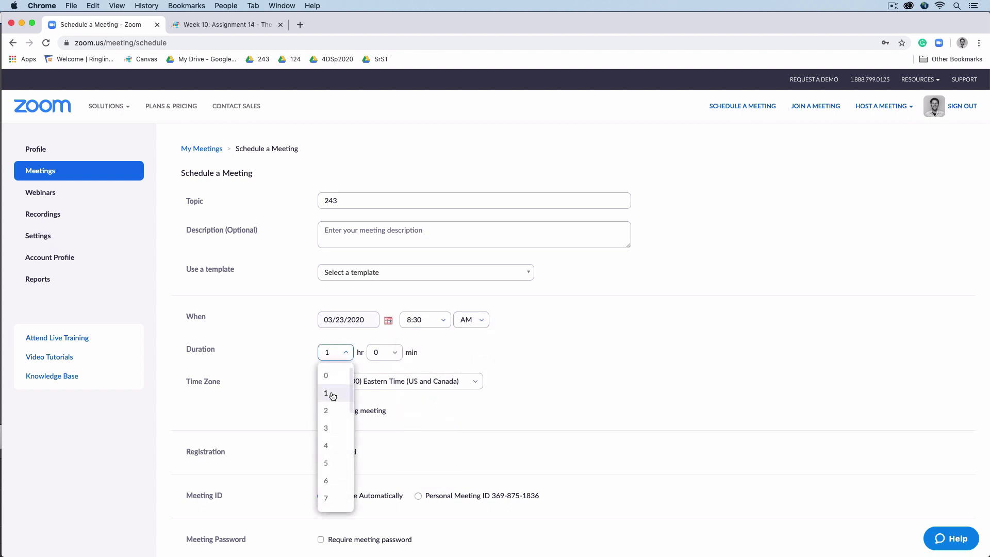
{"action": "left_click", "coordinate": [331, 413]}
{"action": "left_click", "coordinate": [385, 352]}
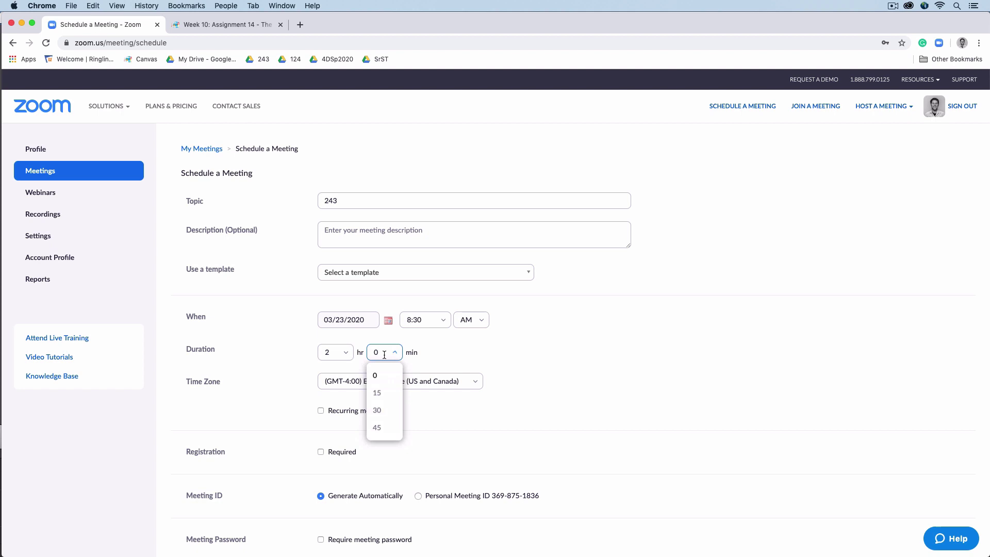
{"action": "left_click", "coordinate": [383, 410]}
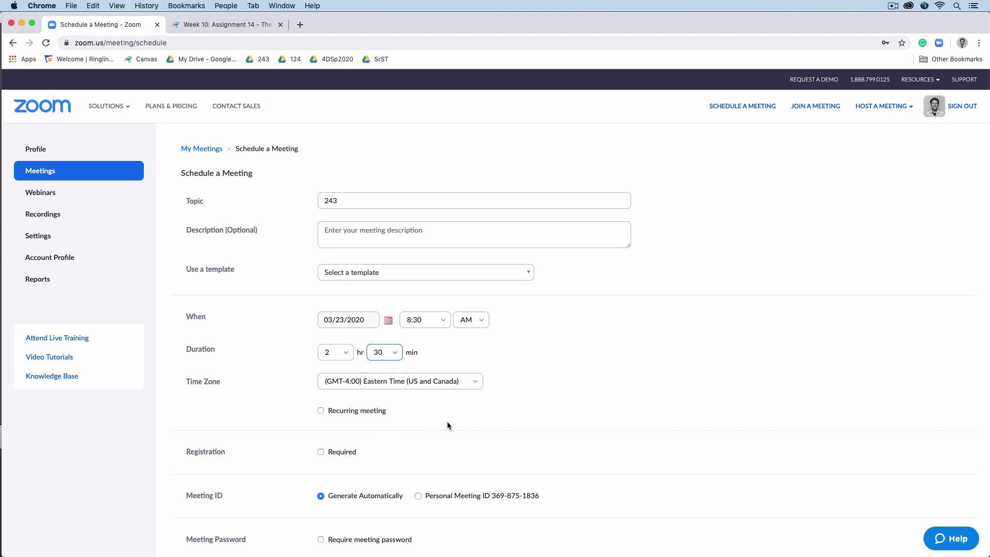
Step: Save the new meeting as a single, non-recurring session with the remaining options at their defaults
{"action": "scroll", "coordinate": [447, 423], "scroll_direction": "down", "scroll_amount": 6}
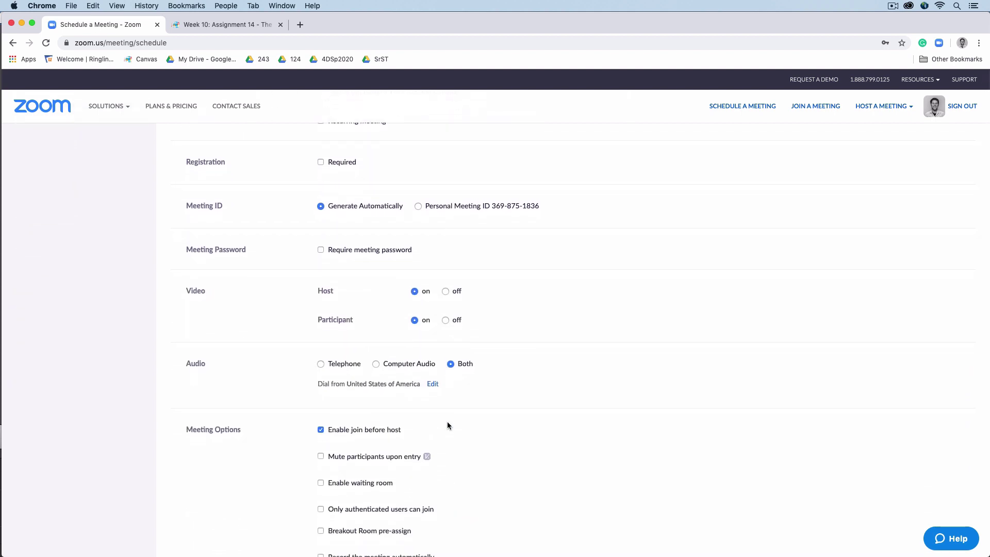
{"action": "scroll", "coordinate": [447, 425], "scroll_direction": "down", "scroll_amount": 5}
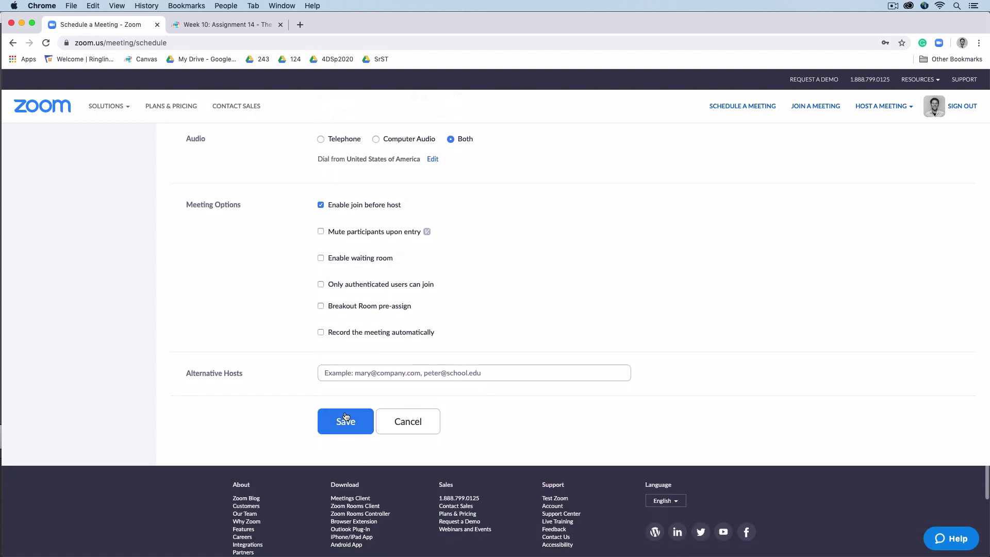
{"action": "left_click", "coordinate": [345, 417]}
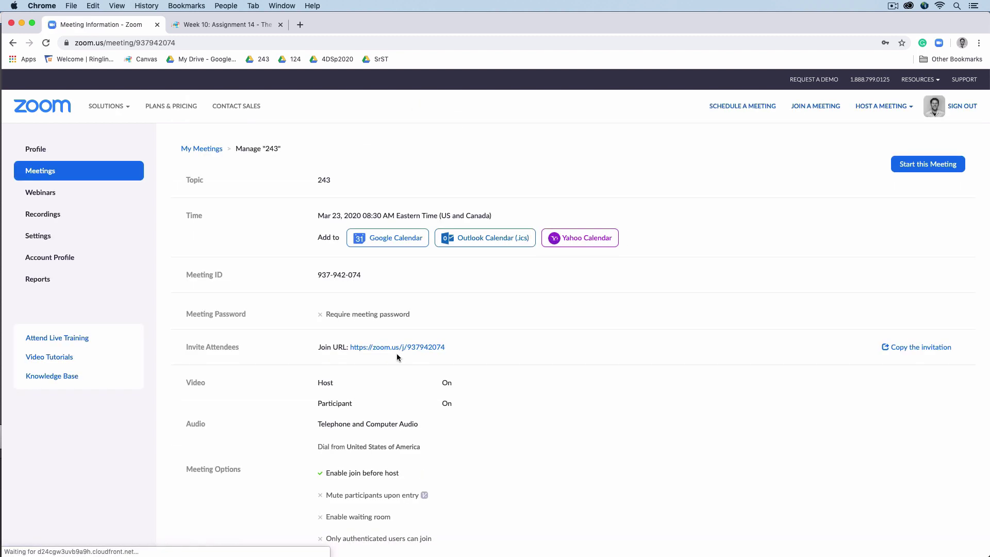
Step: Select the new meeting's join URL and locate the Zoom meeting line in the Canvas assignment, then return to the Zoom meeting details
{"action": "left_click_drag", "start_coordinate": [457, 348], "coordinate": [349, 347]}
{"action": "left_click", "coordinate": [243, 24]}
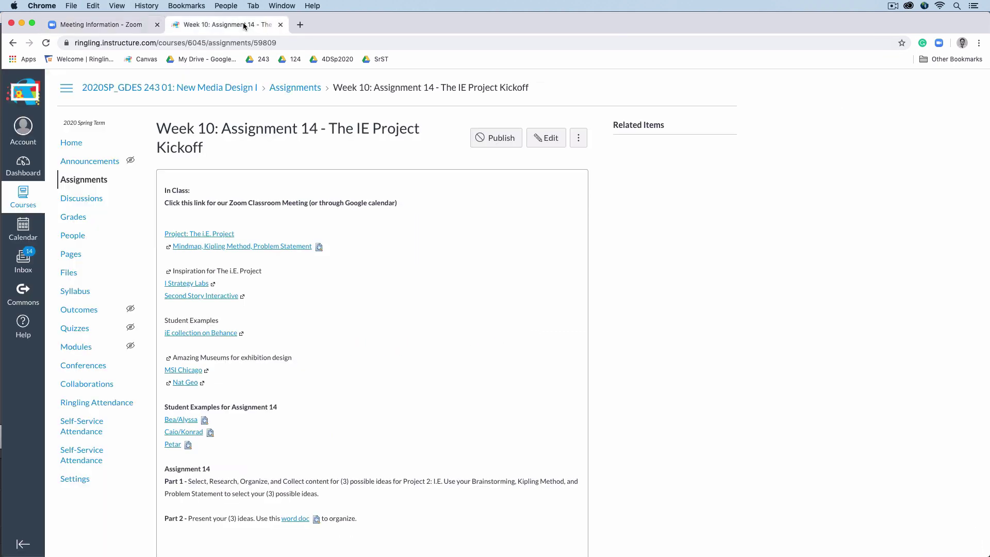
{"action": "triple_click", "coordinate": [277, 201]}
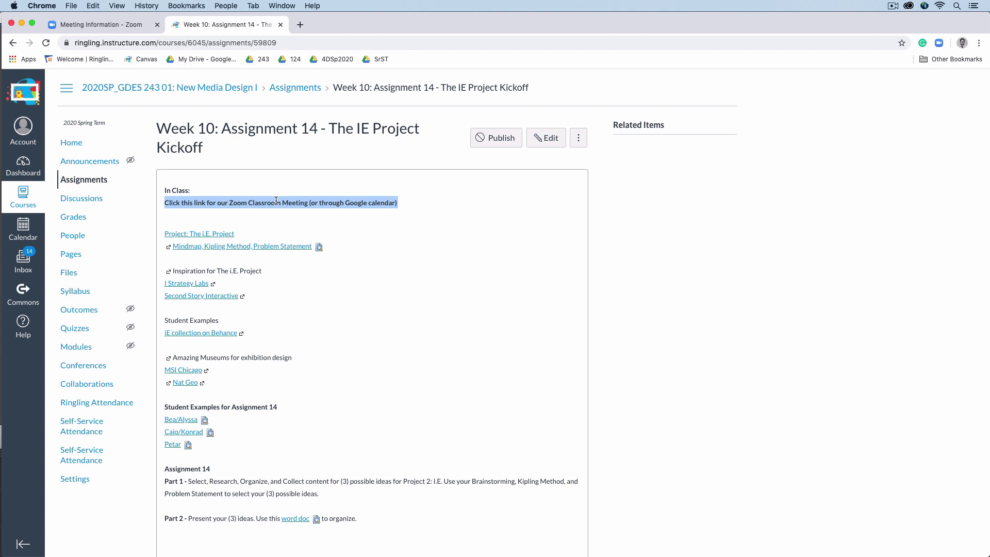
{"action": "left_click", "coordinate": [132, 27]}
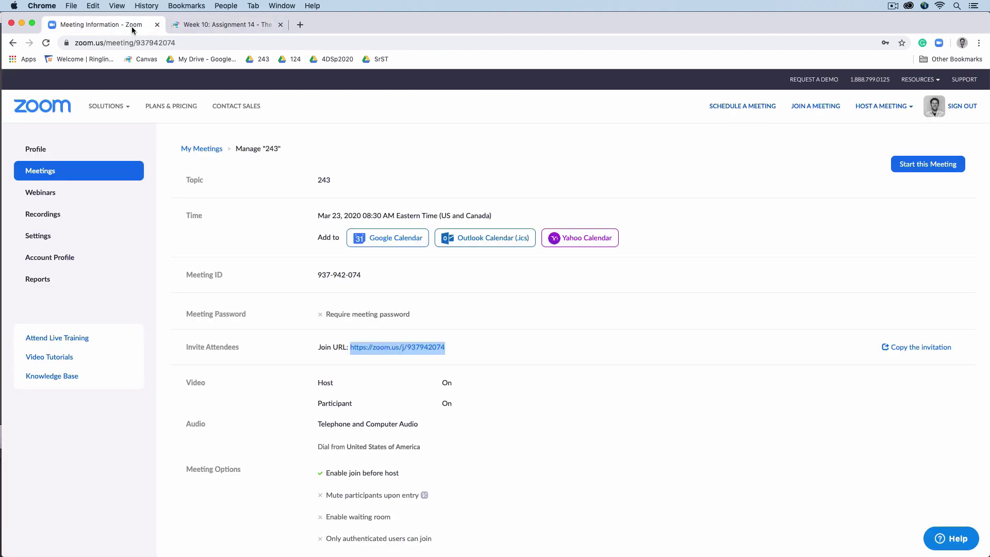
{"action": "left_click", "coordinate": [516, 299]}
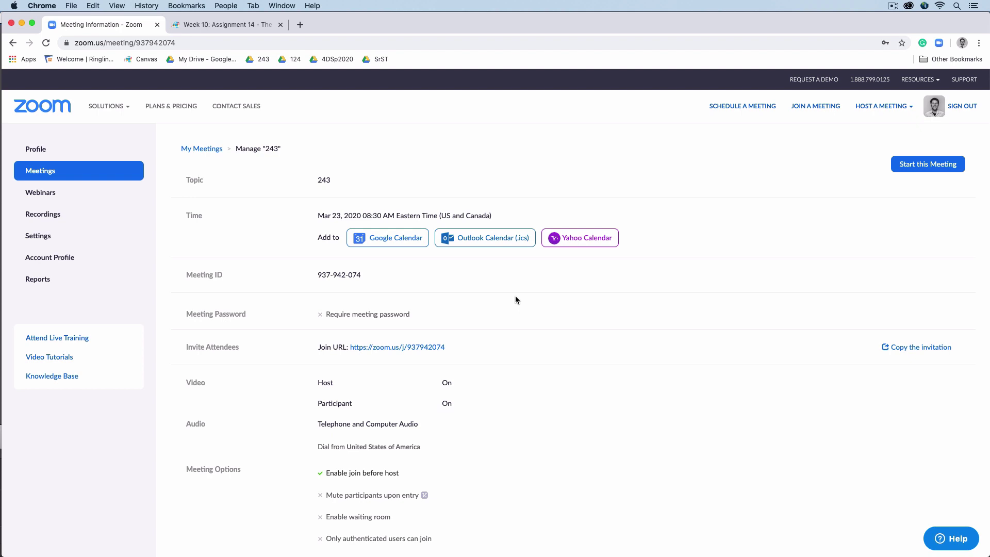
{"action": "left_click", "coordinate": [415, 247]}
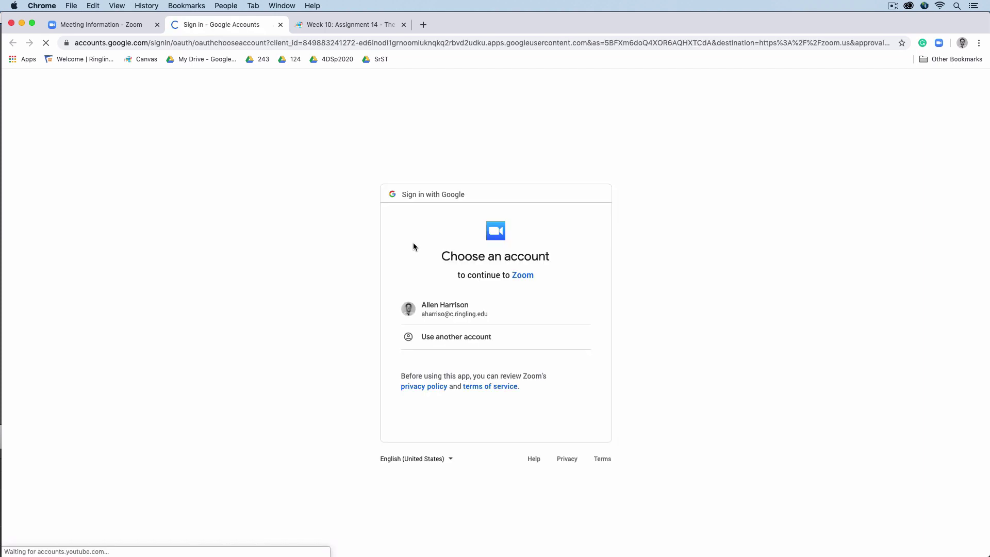
{"action": "left_click", "coordinate": [457, 310]}
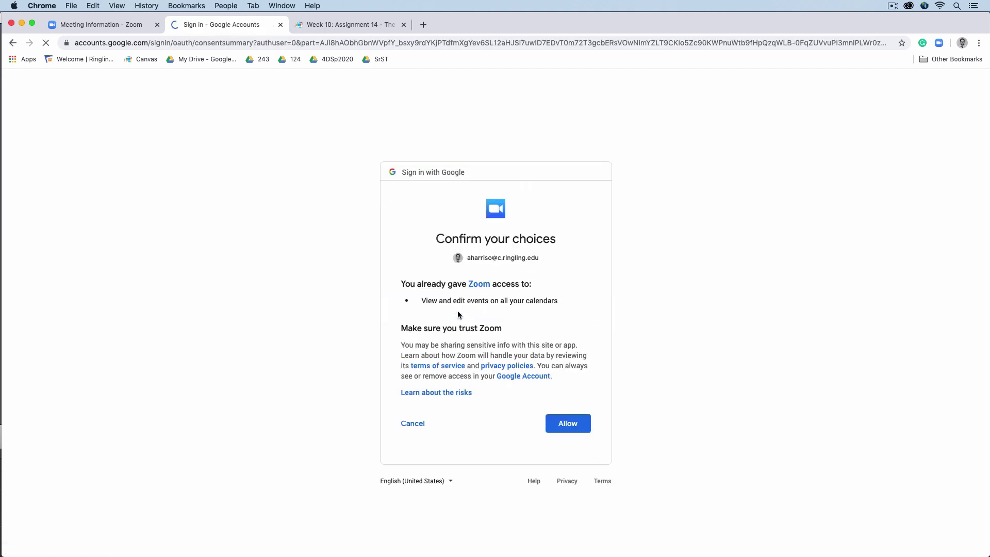
{"action": "left_click", "coordinate": [558, 427]}
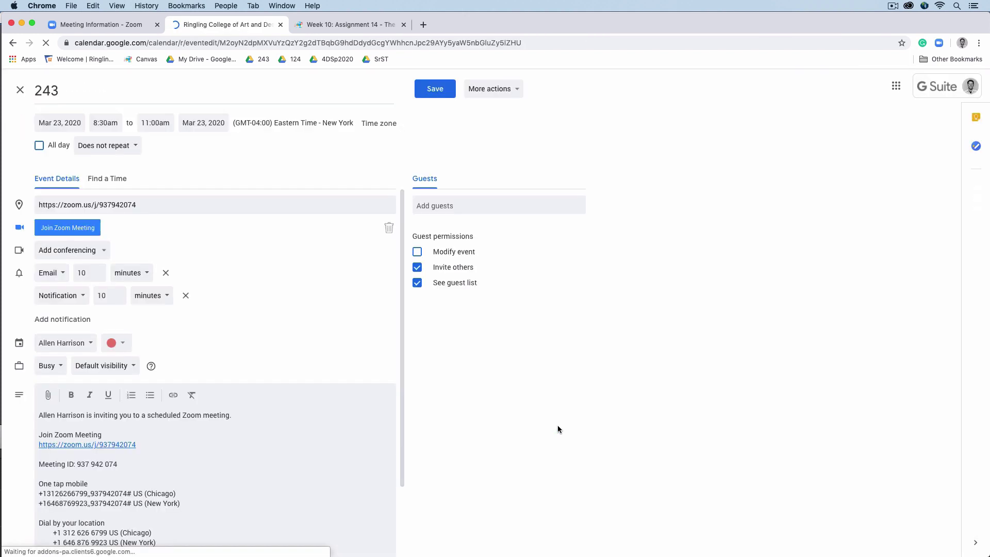
{"action": "double_click", "coordinate": [130, 205]}
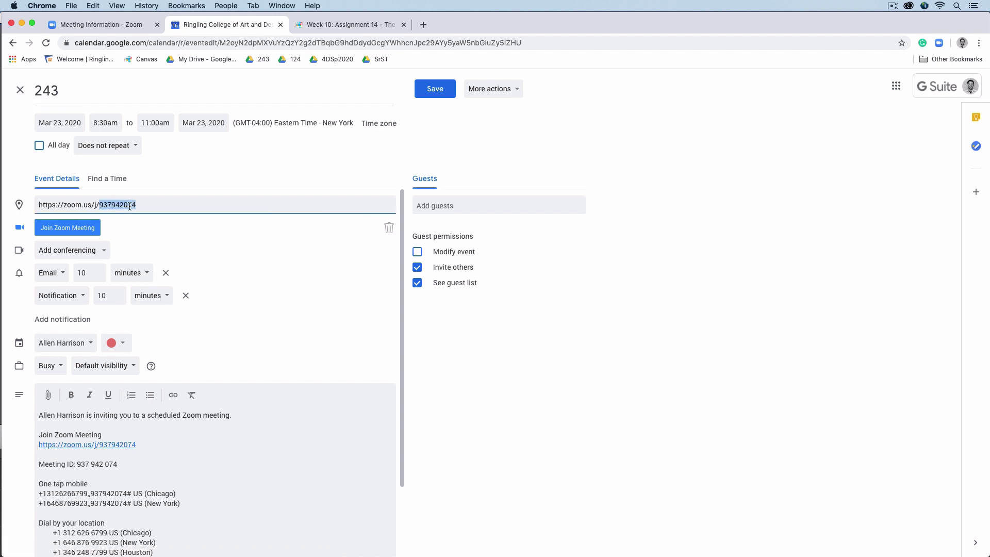
{"action": "left_click", "coordinate": [481, 413]}
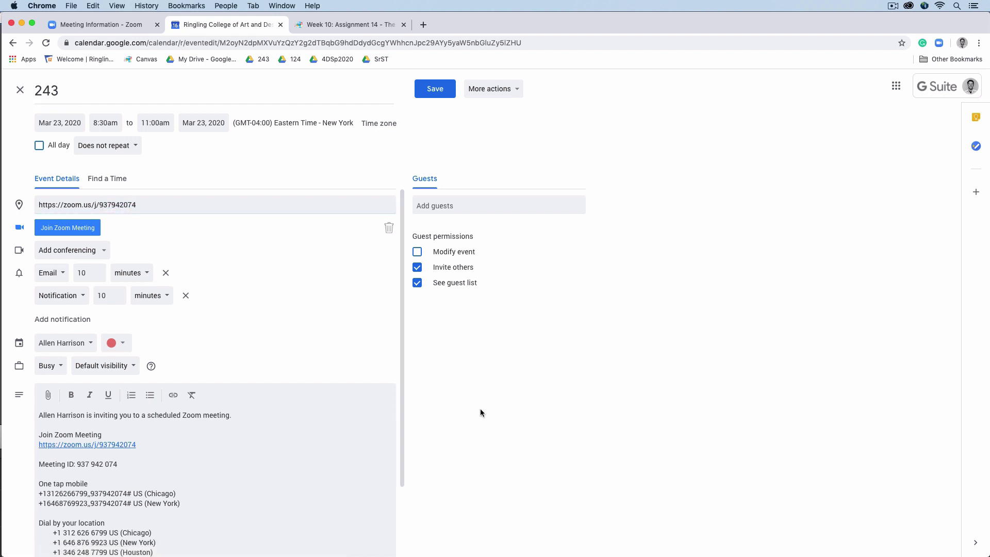
Step: Search for a colleague to add as a guest to the 243 calendar event and review the Zoom invitation text
{"action": "left_click", "coordinate": [467, 206]}
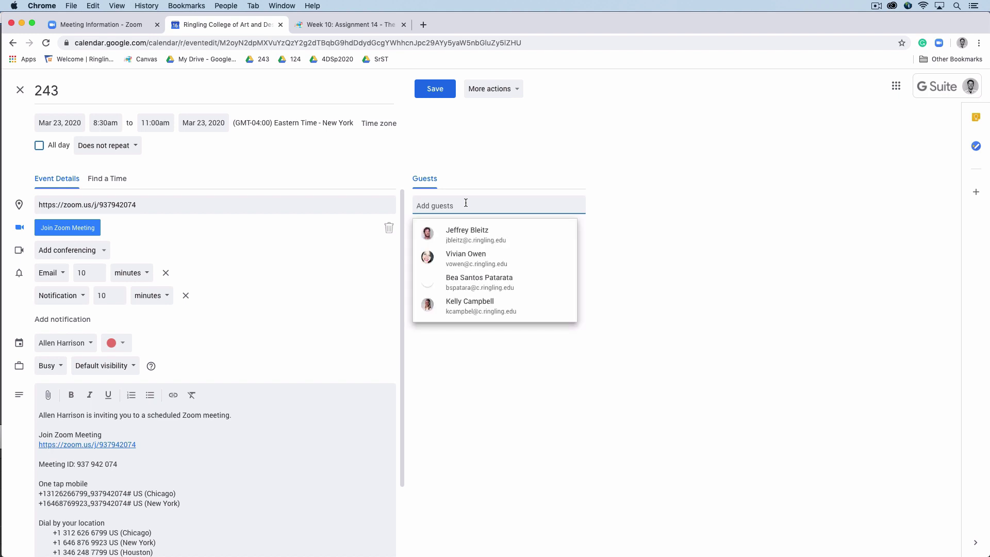
{"action": "type", "text": "jef"}
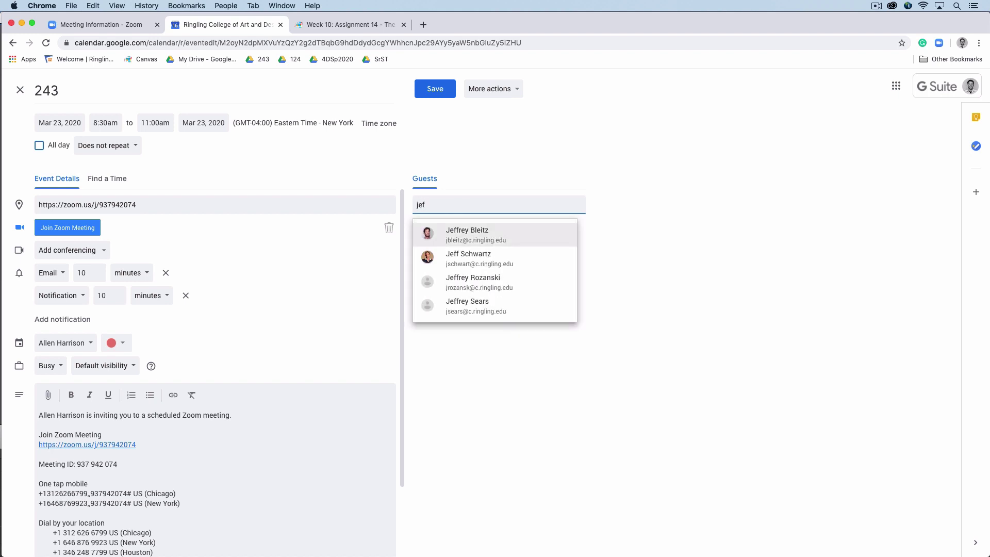
{"action": "left_click", "coordinate": [486, 232]}
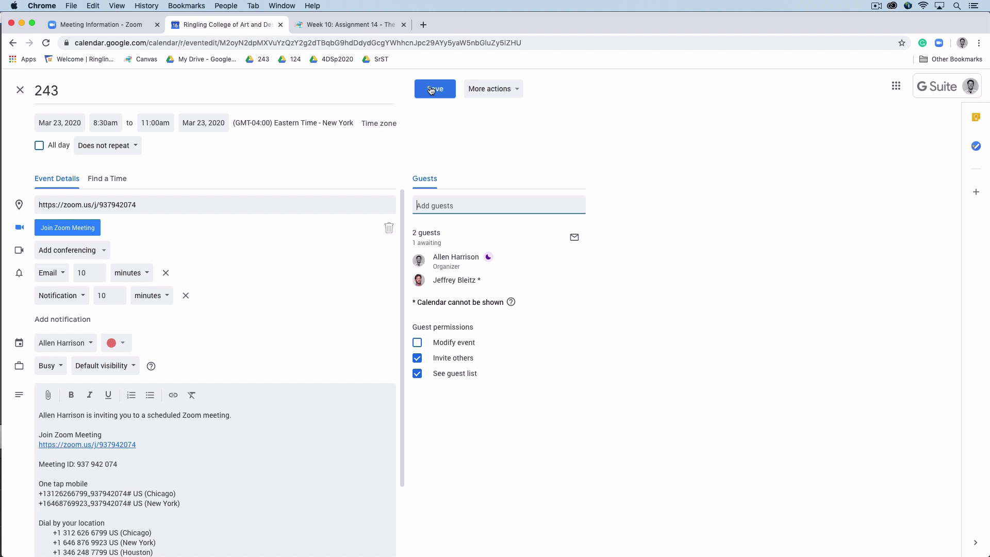
{"action": "scroll", "coordinate": [327, 465], "scroll_direction": "down", "scroll_amount": 3}
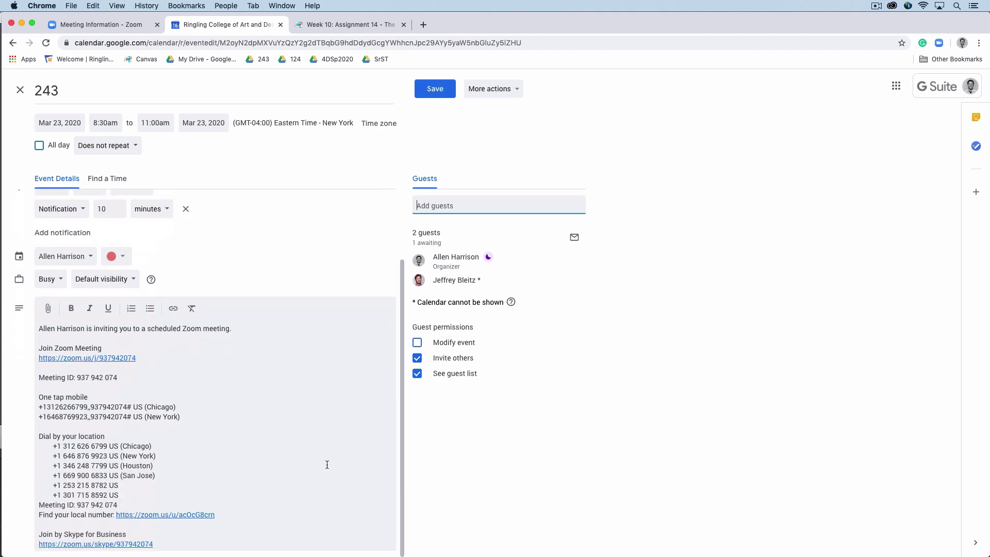
{"action": "scroll", "coordinate": [327, 465], "scroll_direction": "up", "scroll_amount": 3}
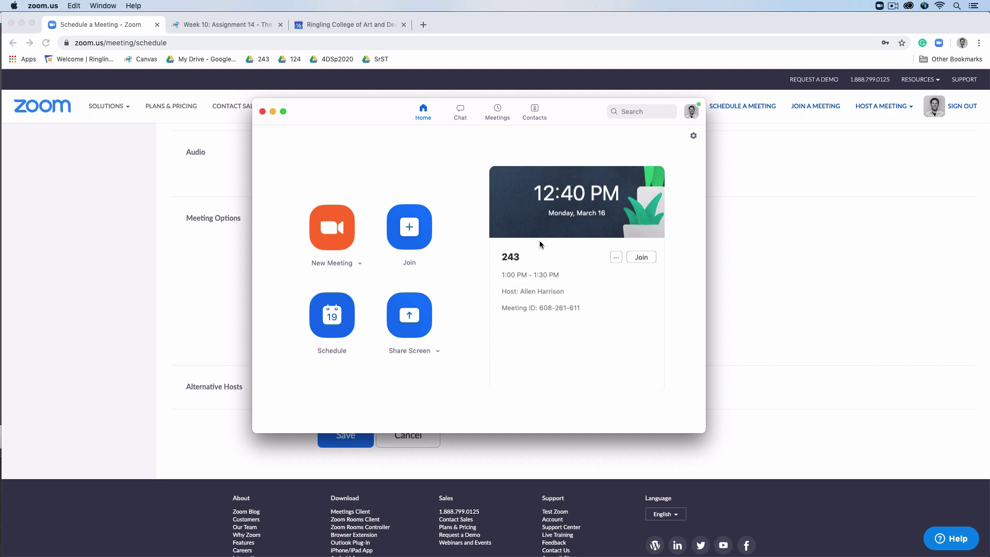
Step: Begin scheduling a meeting in the Zoom desktop app with the topic 243 and show its advanced options
{"action": "left_click", "coordinate": [345, 308]}
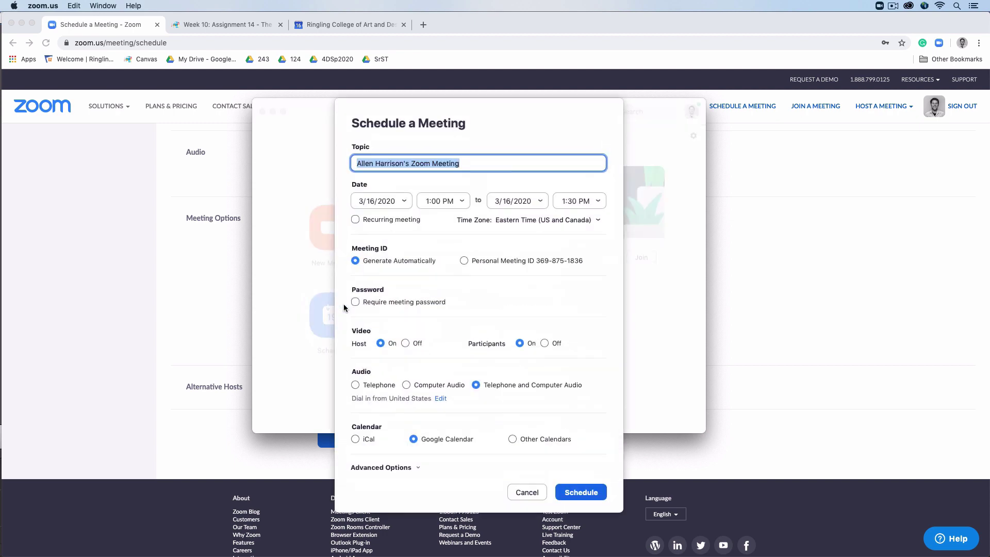
{"action": "type", "text": "243"}
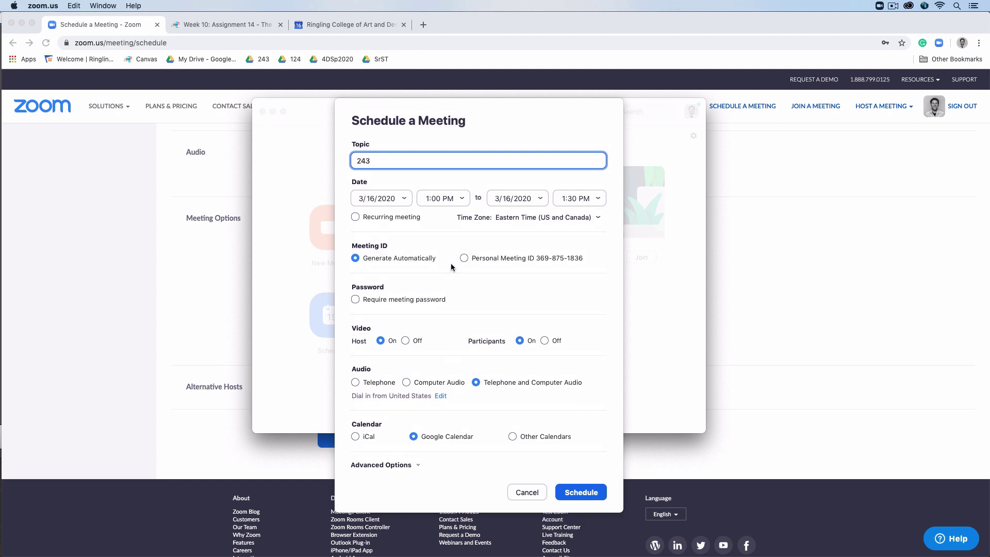
{"action": "left_click", "coordinate": [418, 467]}
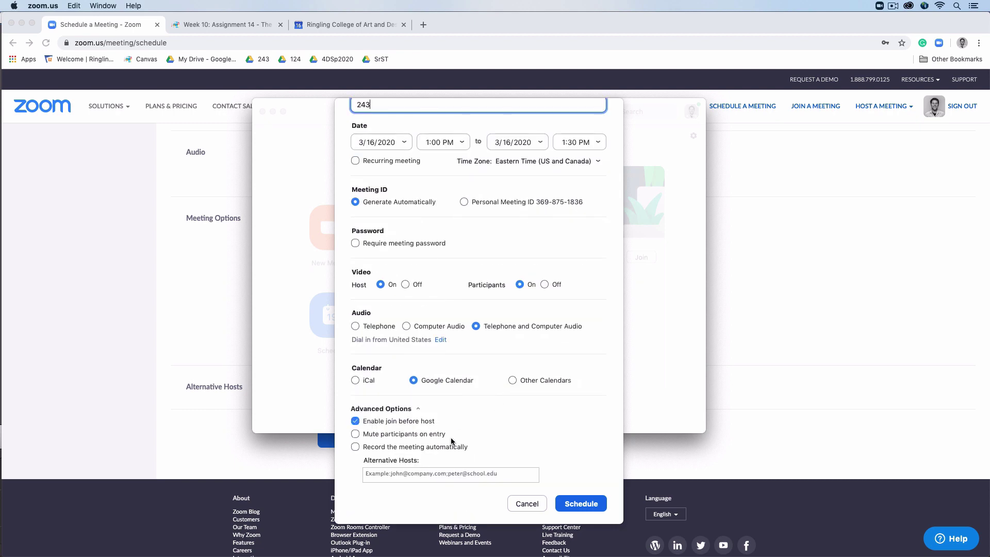
Step: Compare the desktop app's advanced options with the meeting options on the Zoom web scheduling form
{"action": "left_click", "coordinate": [195, 324]}
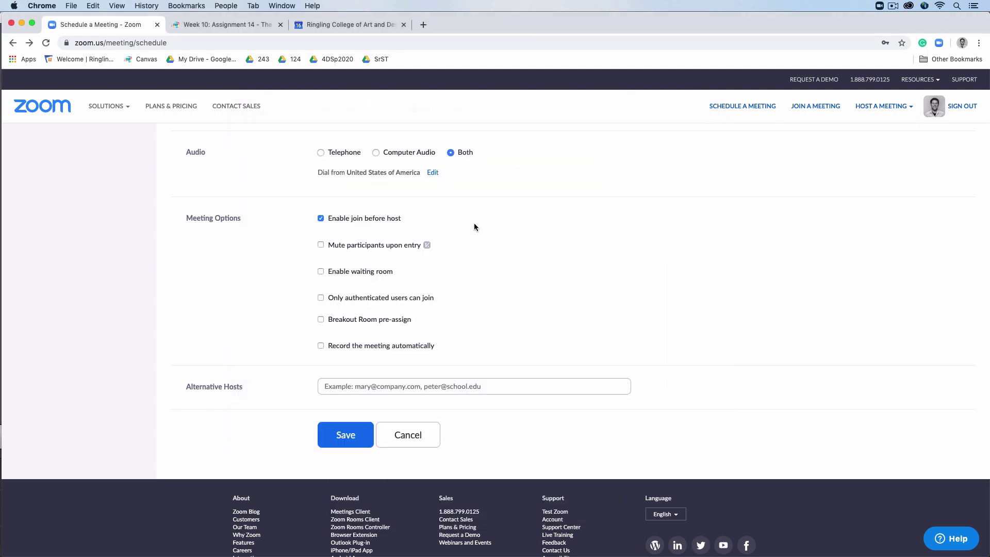
{"action": "scroll", "coordinate": [474, 223], "scroll_direction": "up", "scroll_amount": 2}
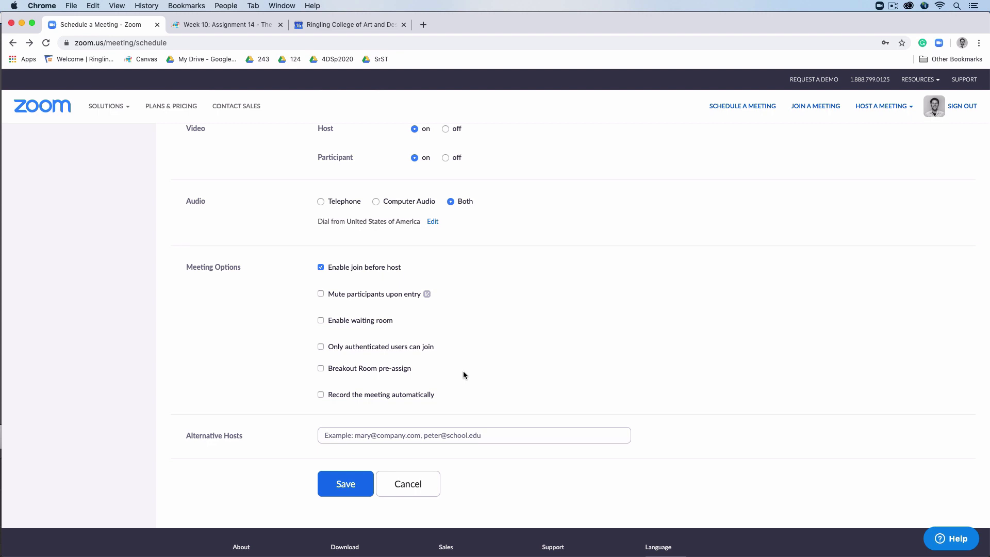
{"action": "key", "text": "super+Tab"}
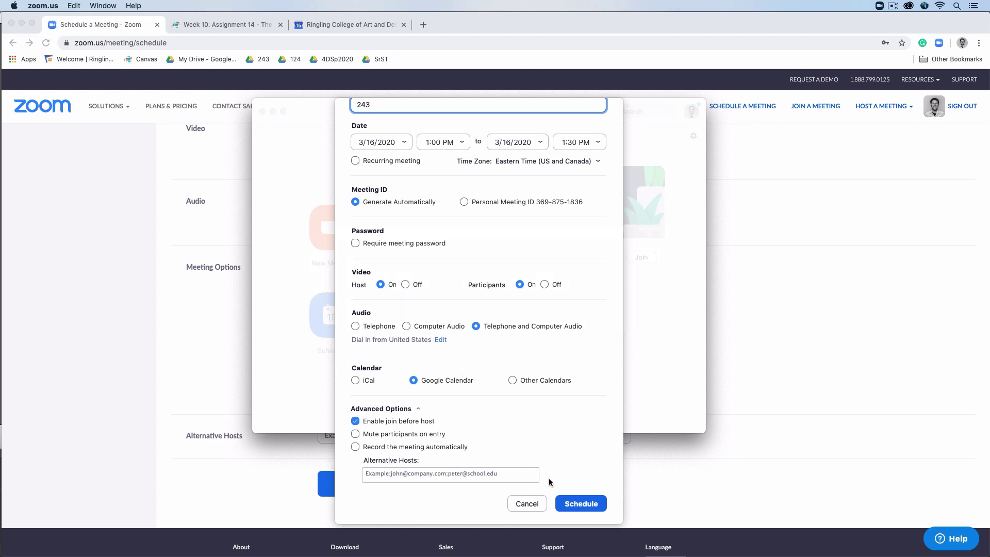
Step: Schedule the 243 meeting with Google Calendar and check the location link and guest entry of the new event
{"action": "left_click", "coordinate": [577, 506]}
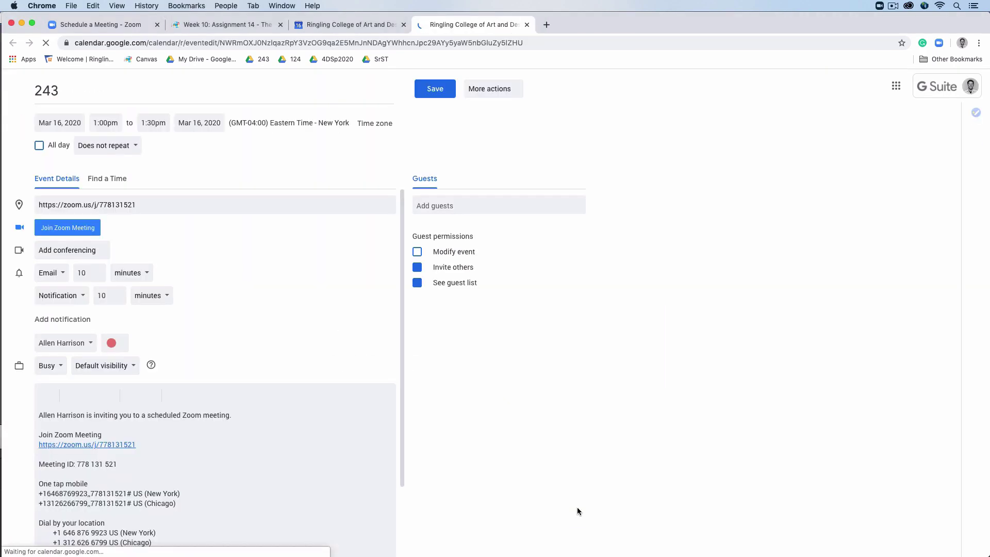
{"action": "left_click", "coordinate": [182, 204]}
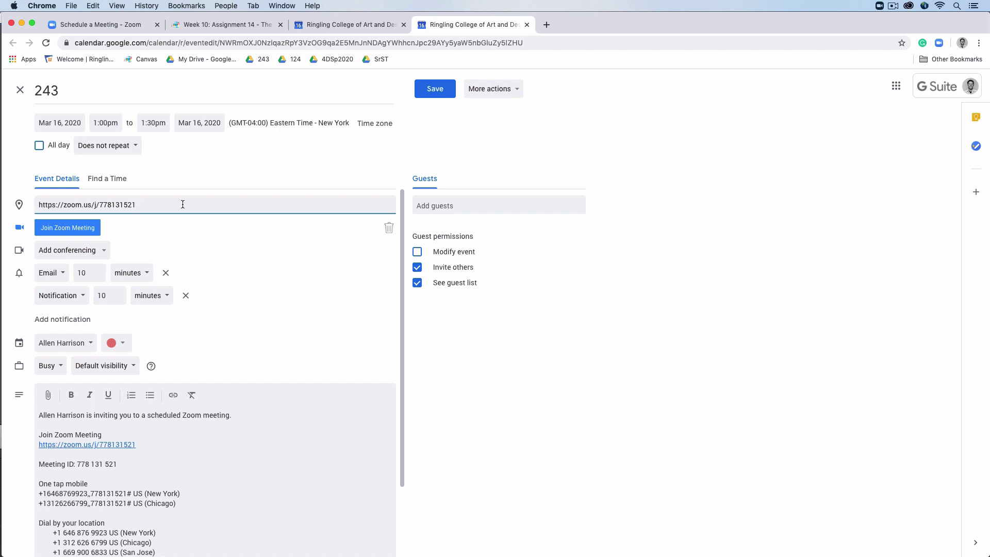
{"action": "left_click", "coordinate": [420, 206]}
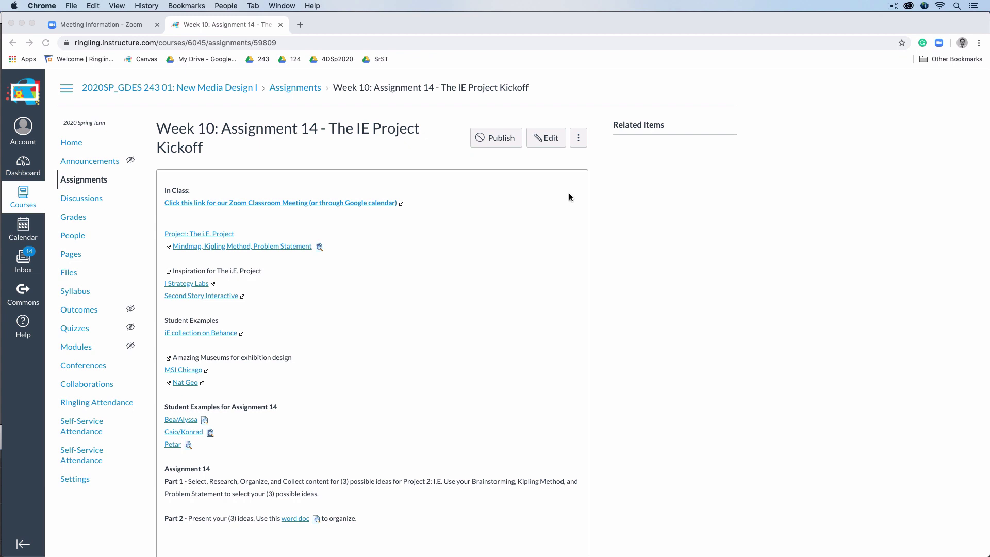
Step: Open the Zoom classroom meeting link in the Canvas Week 10 assignment and join in the Zoom app with computer audio
{"action": "left_click", "coordinate": [316, 202]}
{"action": "left_click", "coordinate": [316, 202]}
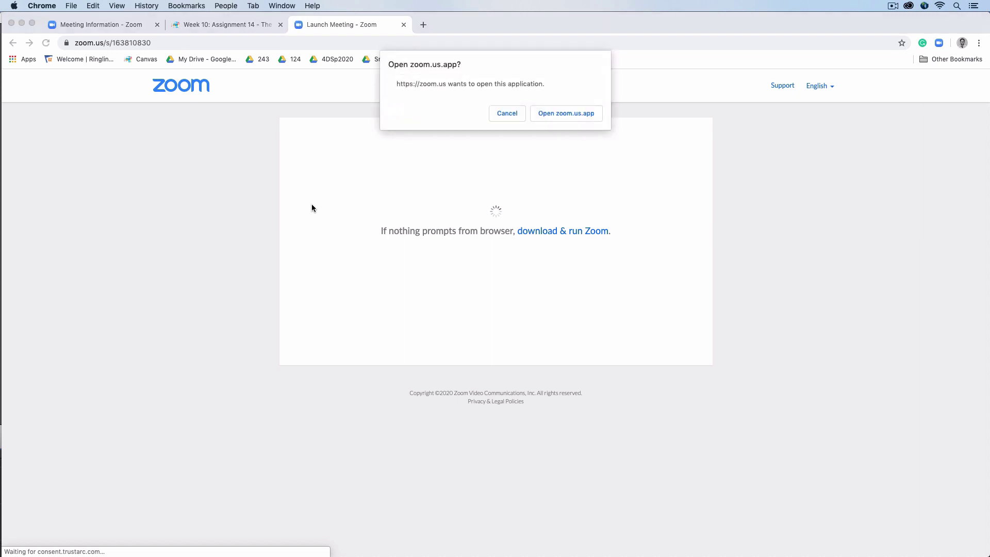
{"action": "left_click", "coordinate": [570, 119]}
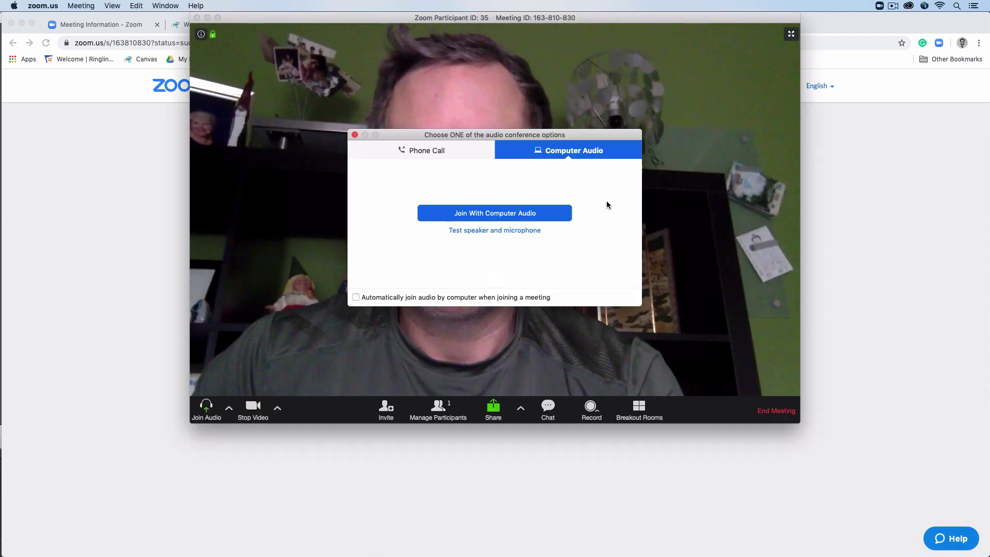
{"action": "left_click", "coordinate": [550, 217]}
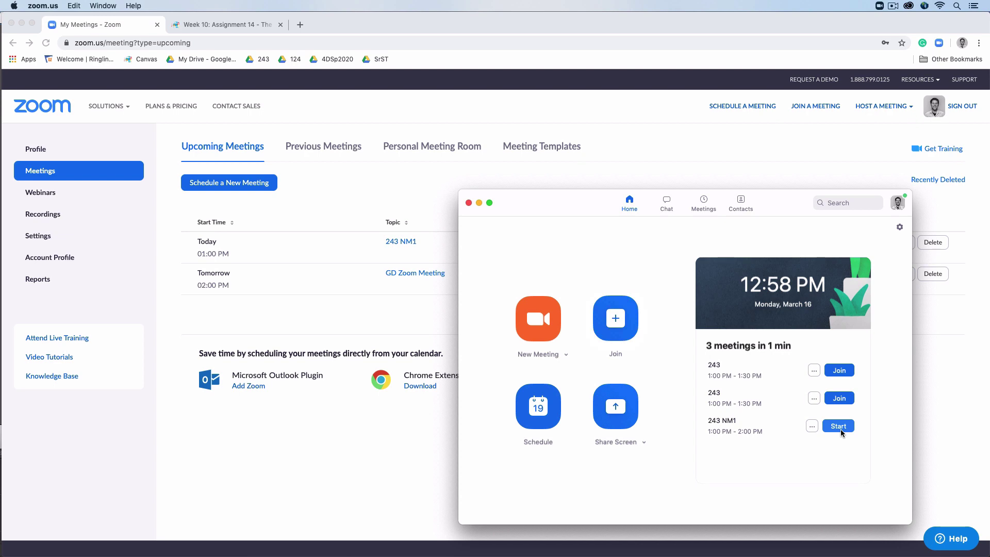
Step: Start the 243 NM1 meeting from the upcoming meetings on the Zoom website, declining to open the desktop app
{"action": "left_click", "coordinate": [410, 163]}
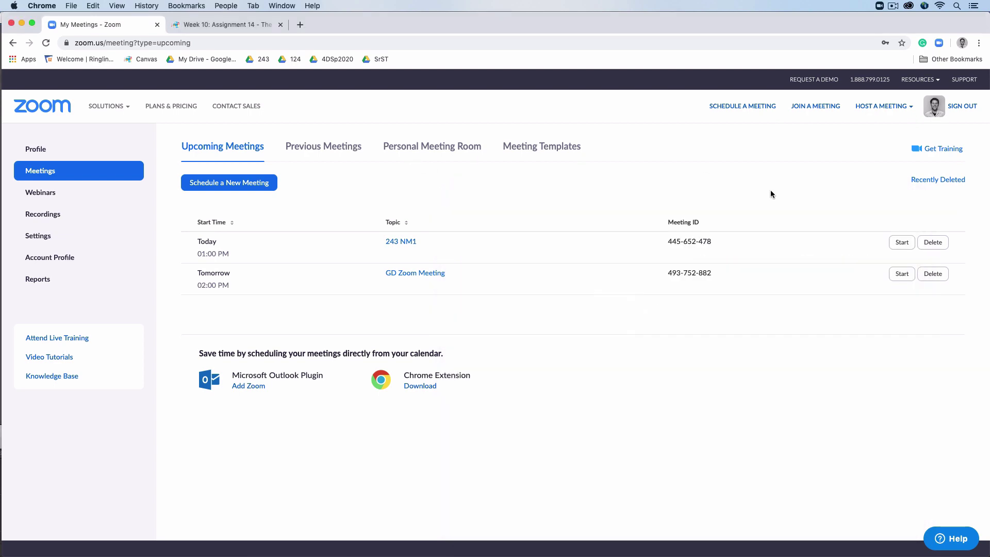
{"action": "left_click", "coordinate": [901, 243]}
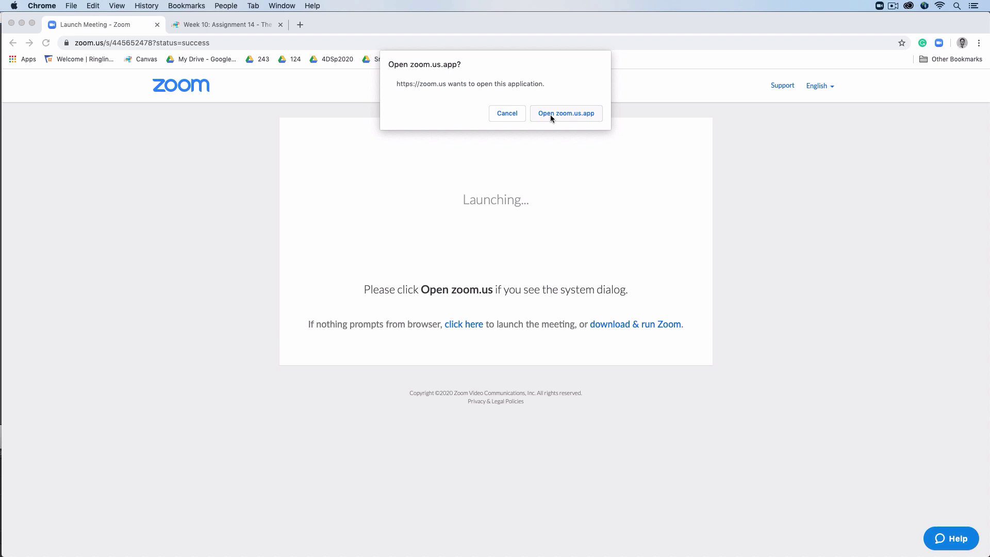
{"action": "left_click", "coordinate": [511, 118]}
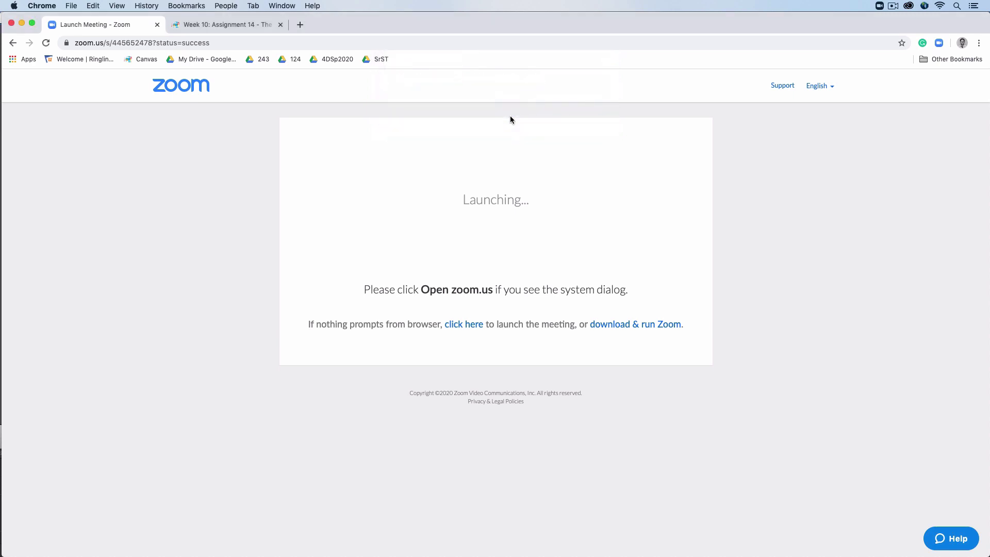
{"action": "left_click", "coordinate": [463, 326]}
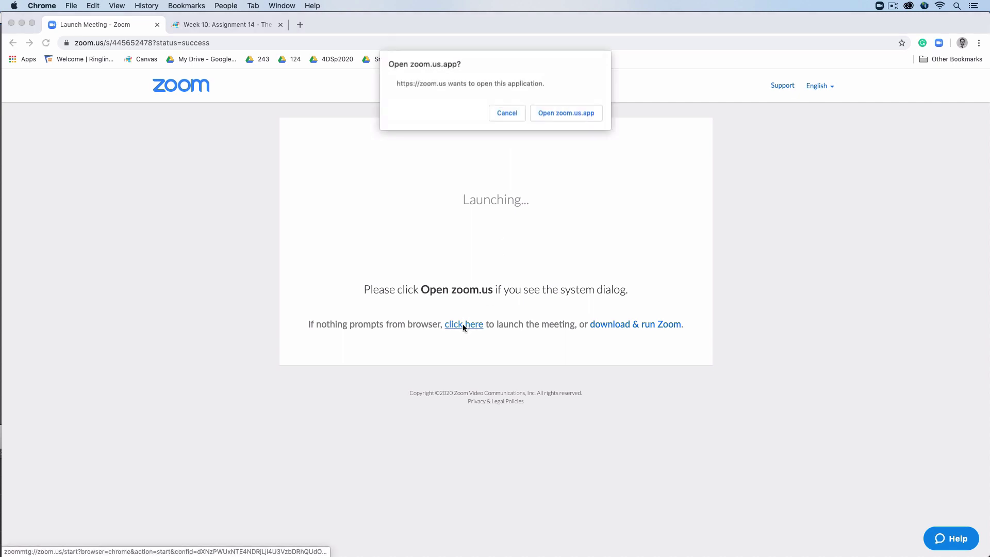
{"action": "left_click", "coordinate": [500, 113]}
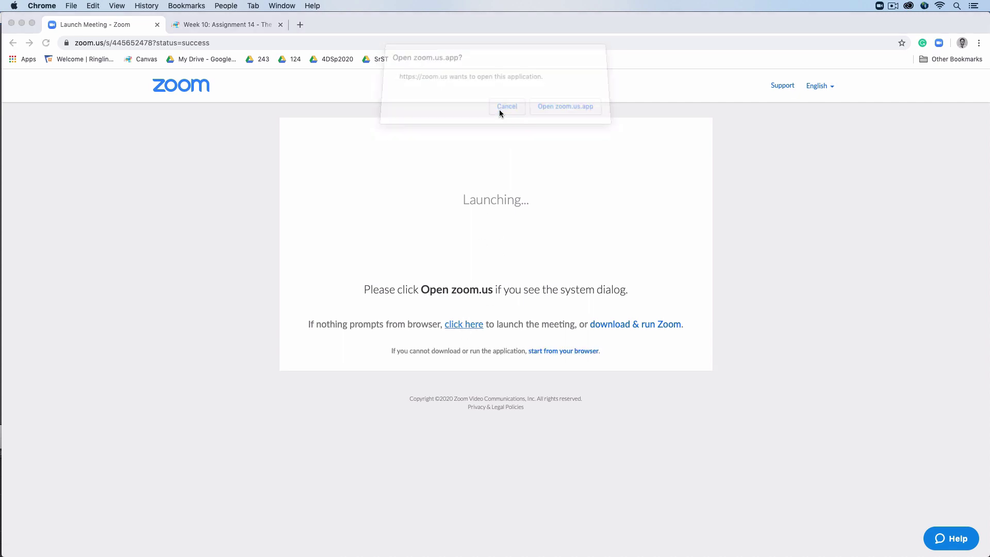
Step: Run the 243 NM1 meeting in the browser with computer audio and turn on the video
{"action": "left_click", "coordinate": [544, 353]}
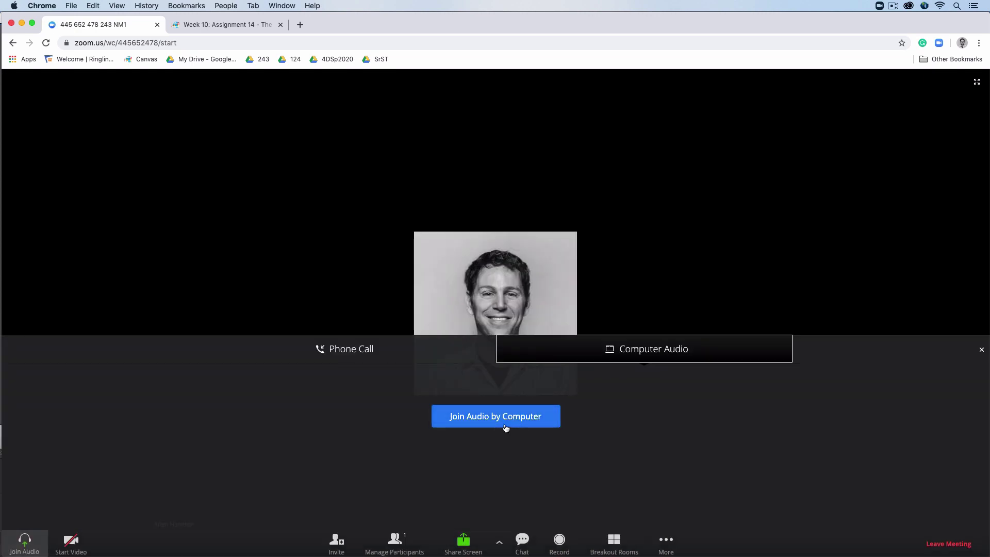
{"action": "left_click", "coordinate": [505, 428]}
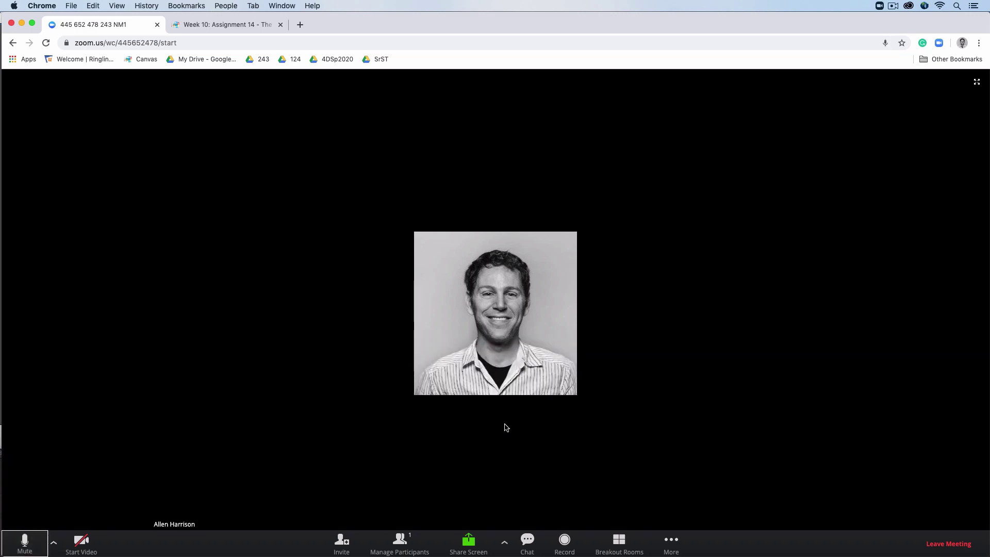
{"action": "left_click", "coordinate": [80, 541]}
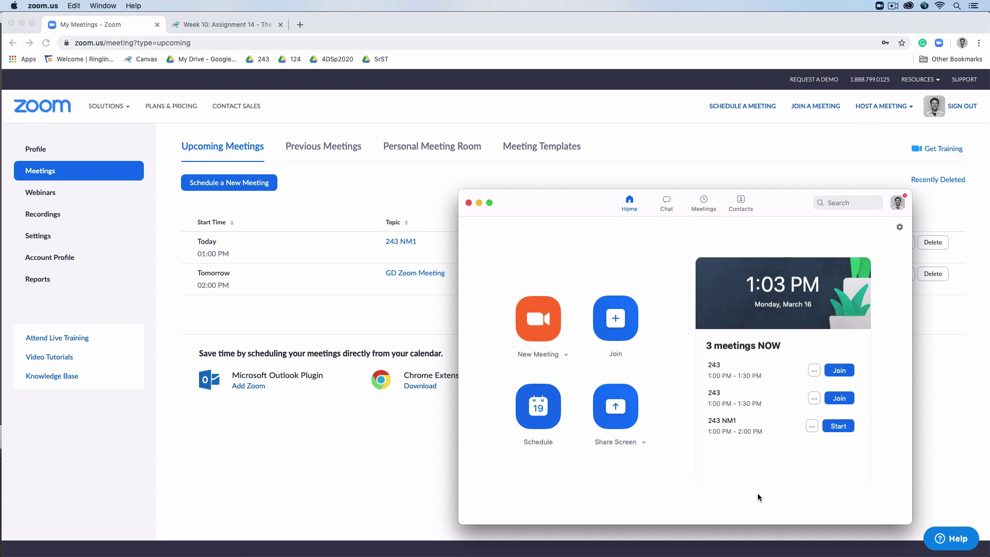
Step: Start the 243 NM1 meeting from the Zoom desktop app and join with computer audio
{"action": "left_click", "coordinate": [839, 428]}
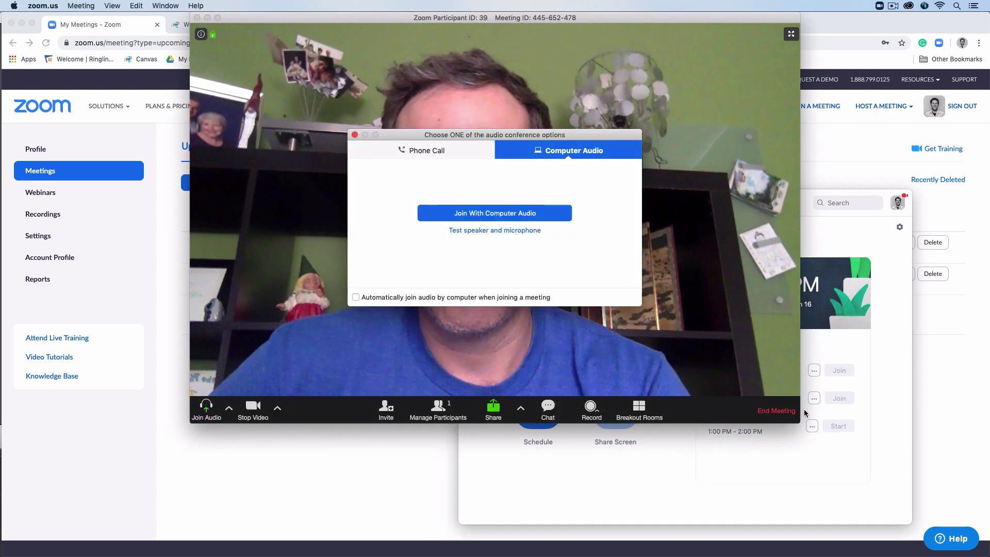
{"action": "left_click", "coordinate": [523, 213]}
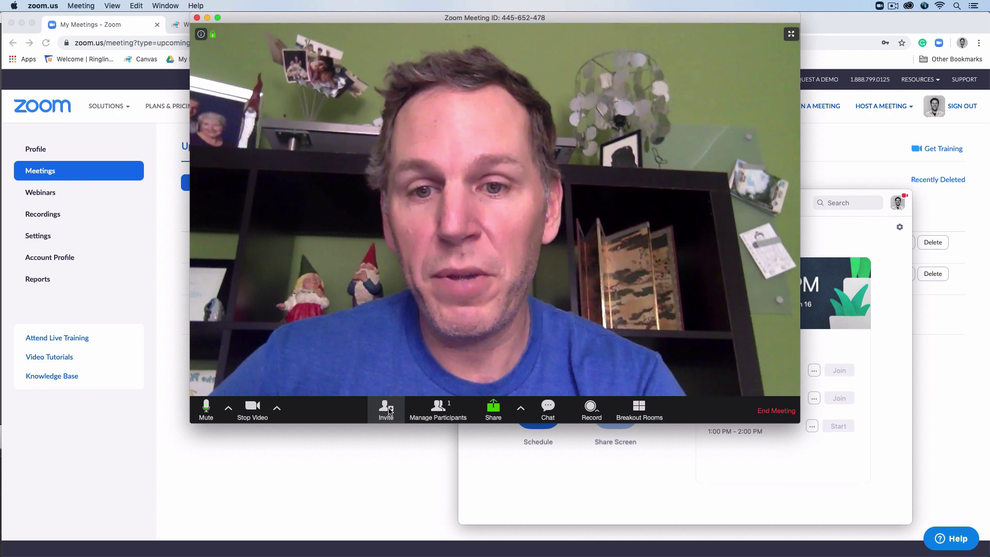
Step: Look through the contacts available to invite, close the invitation window, and show the meeting's participant list
{"action": "left_click", "coordinate": [388, 410]}
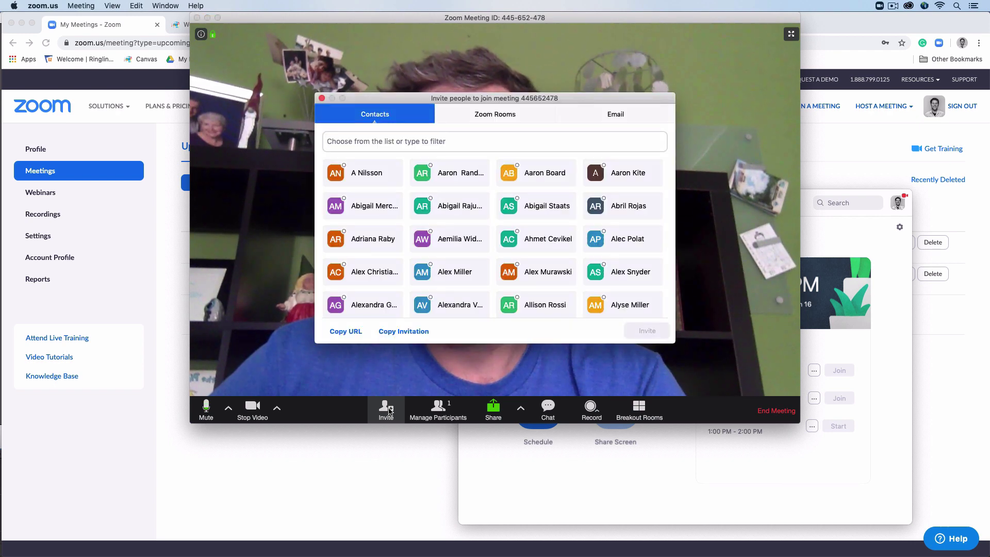
{"action": "left_click", "coordinate": [322, 98]}
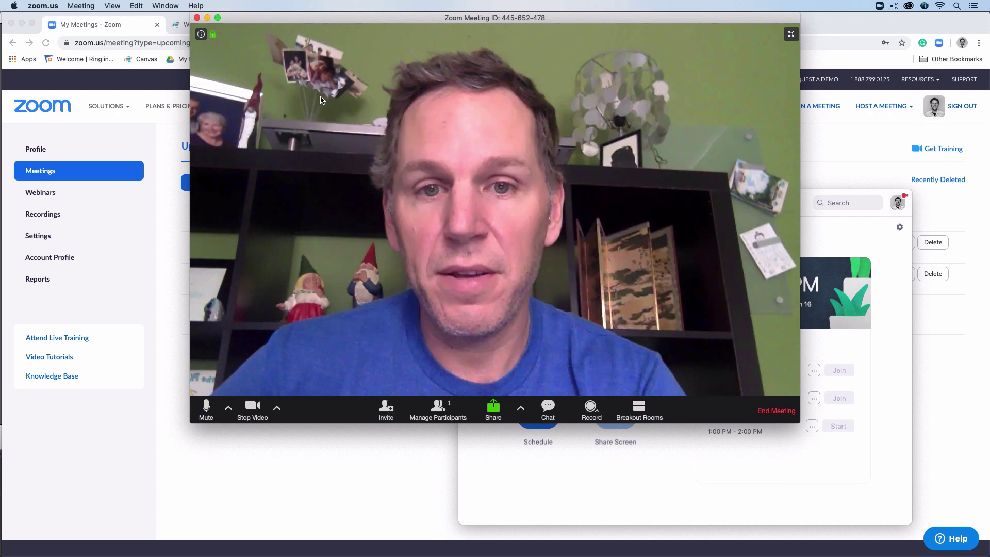
{"action": "left_click", "coordinate": [436, 410]}
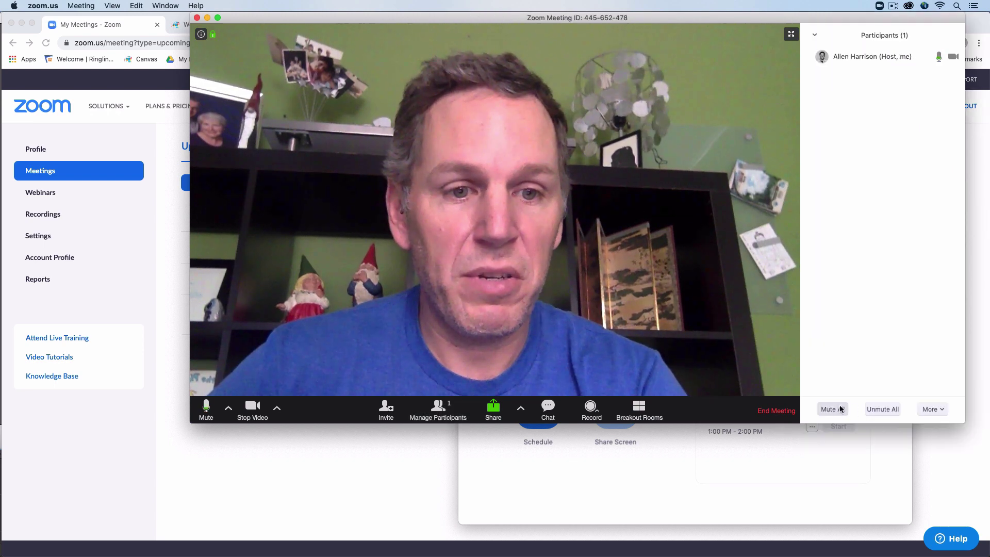
Step: Turn on muting of participants on entry for the meeting
{"action": "left_click", "coordinate": [935, 410]}
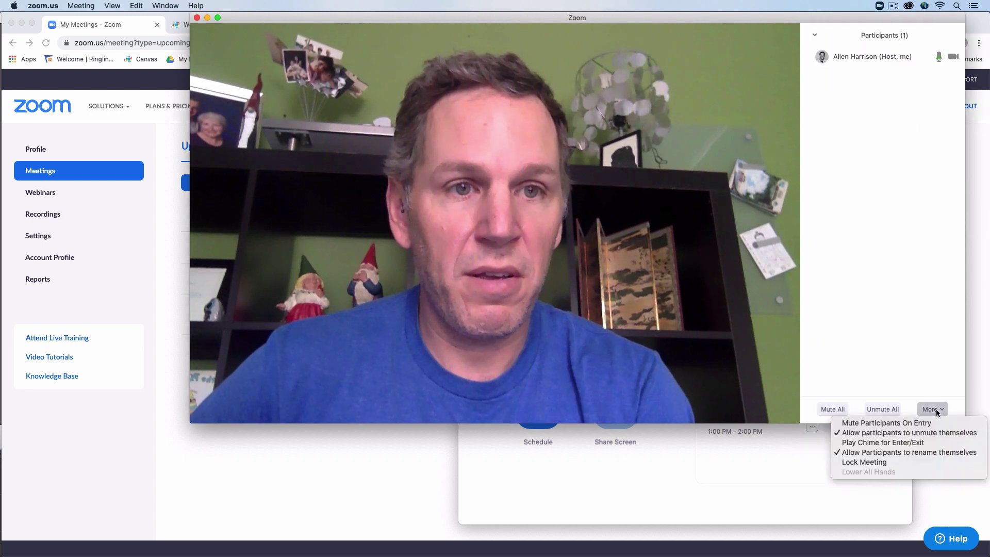
{"action": "left_click", "coordinate": [913, 425]}
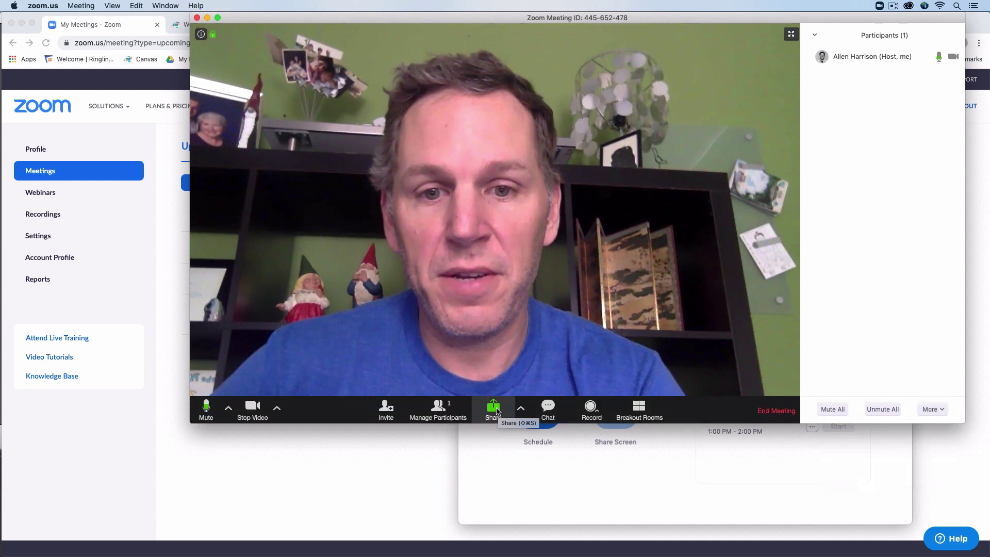
Step: Share Desktop 1 in the meeting without computer sound, and stop the share
{"action": "left_click", "coordinate": [494, 409]}
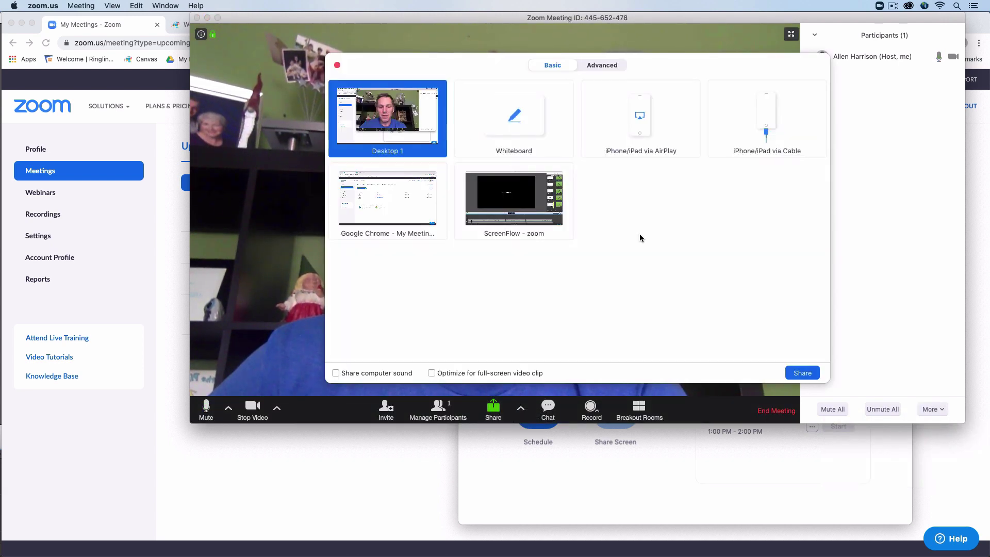
{"action": "left_click", "coordinate": [809, 375]}
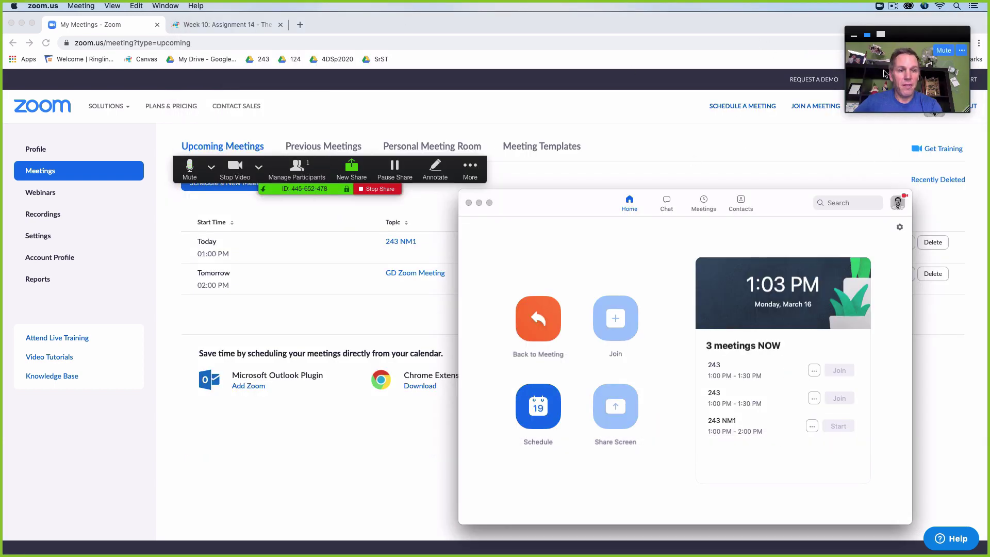
{"action": "left_click", "coordinate": [385, 189]}
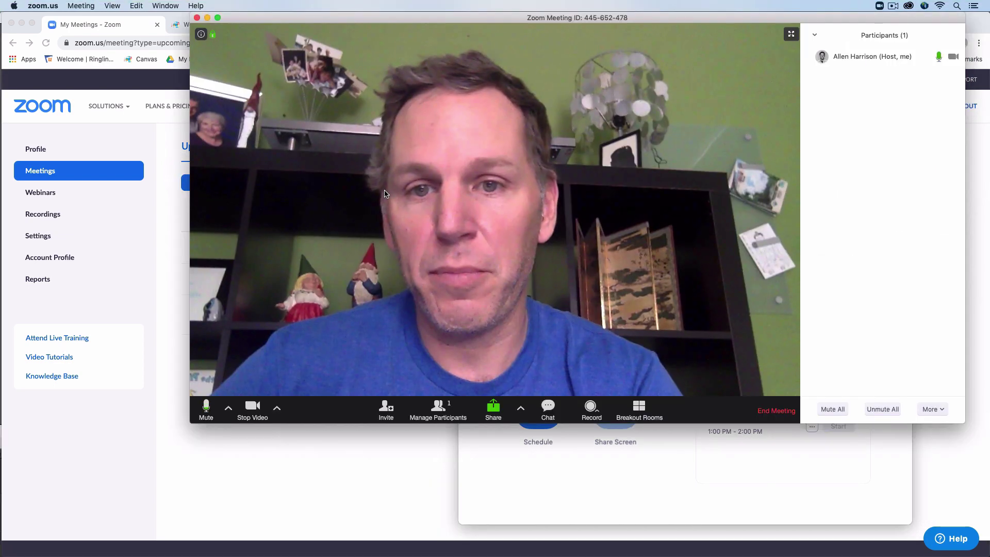
Step: Allow multiple participants to share their screens simultaneously
{"action": "left_click", "coordinate": [521, 407]}
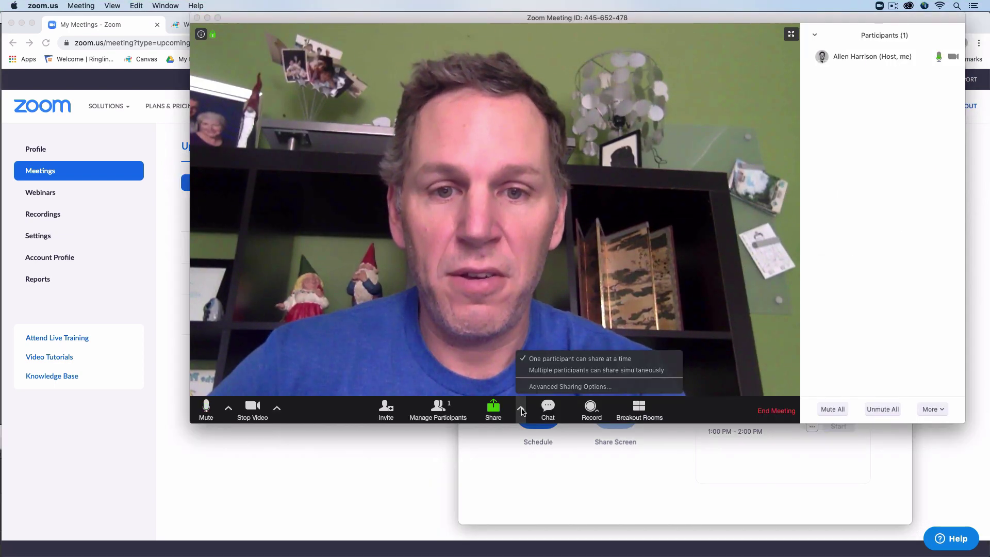
{"action": "left_click", "coordinate": [537, 371]}
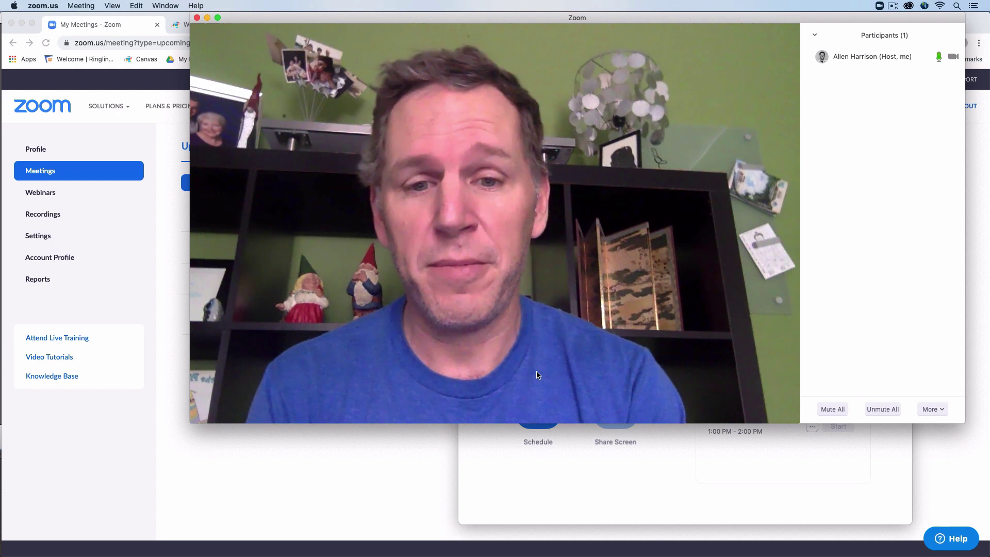
Step: Show and hide the meeting chat, and view the recording options without starting a recording
{"action": "mouse_move", "coordinate": [519, 397]}
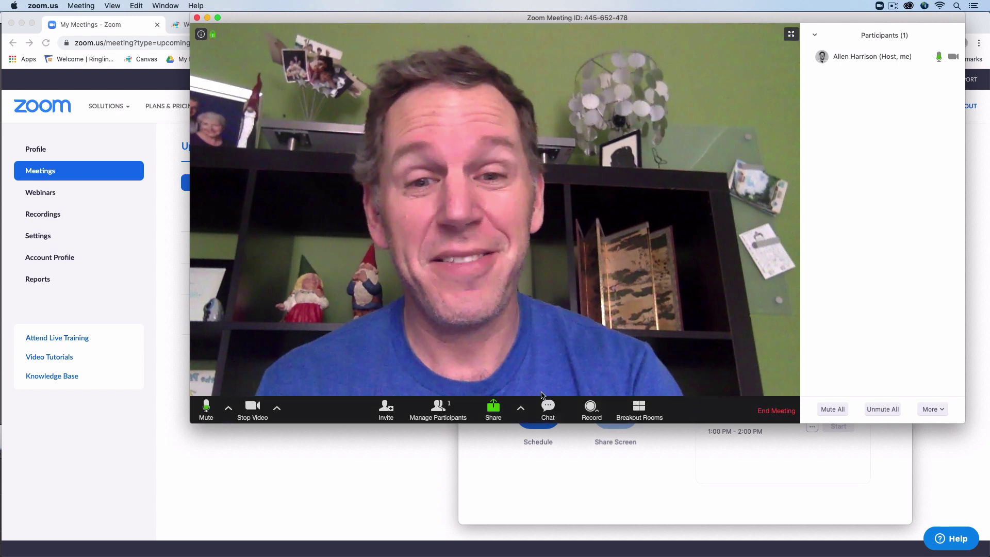
{"action": "left_click", "coordinate": [550, 411]}
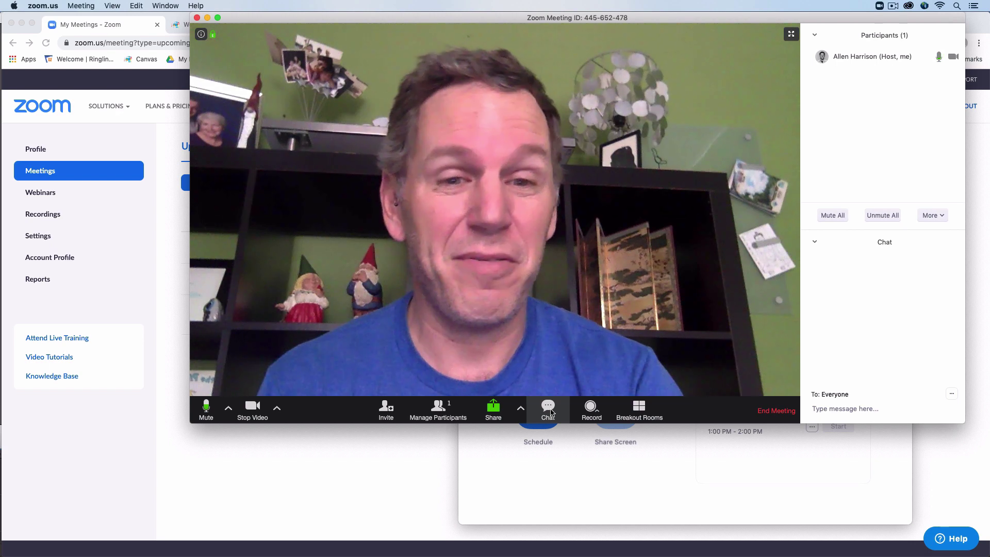
{"action": "left_click", "coordinate": [549, 411]}
{"action": "left_click", "coordinate": [597, 415]}
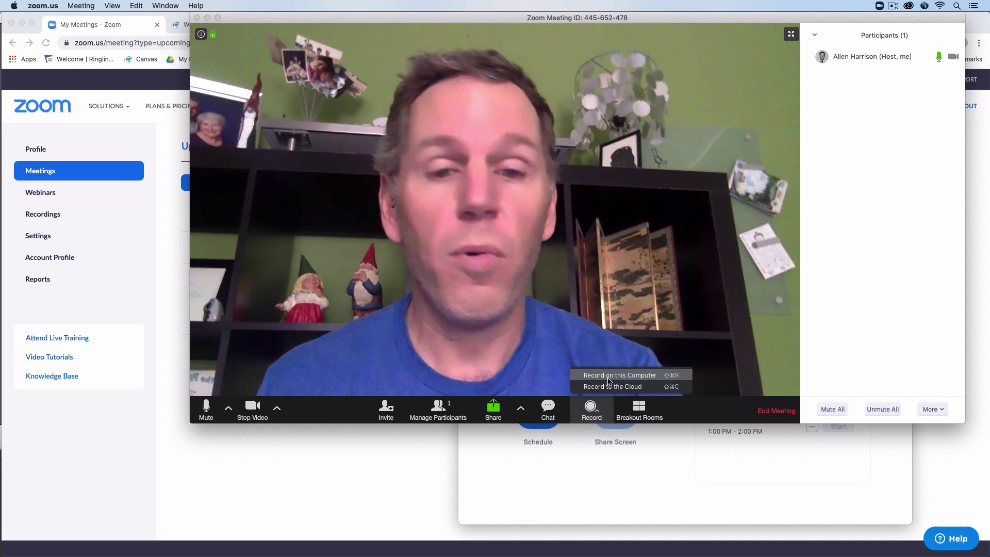
{"action": "left_click", "coordinate": [696, 415]}
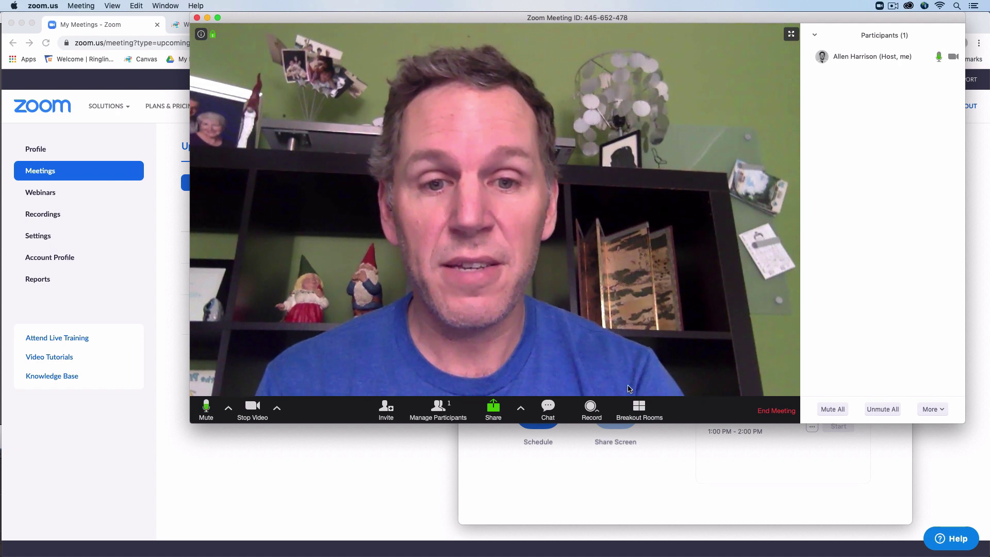
Step: Create six breakout rooms for the meeting, review the room list again, and close it
{"action": "left_click", "coordinate": [641, 413]}
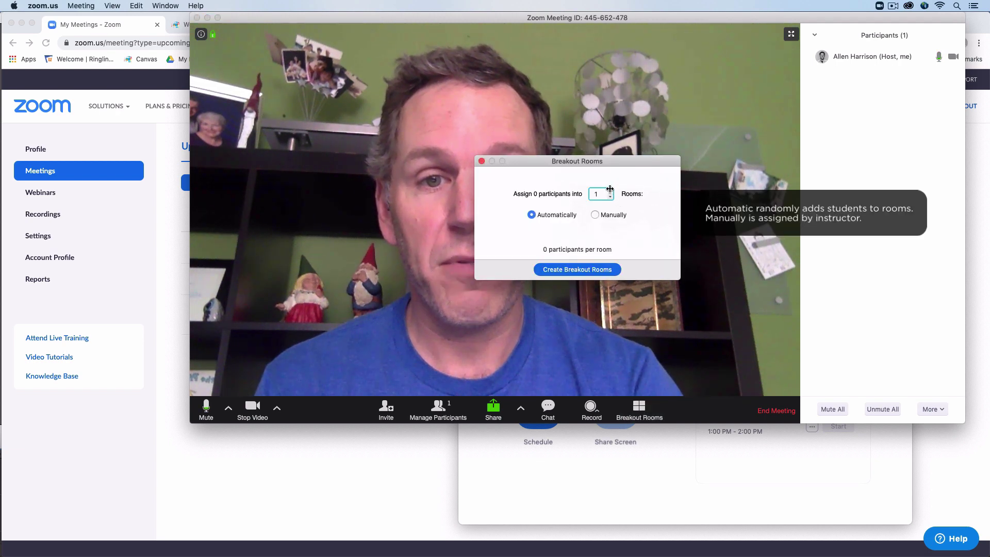
{"action": "left_click", "coordinate": [600, 270]}
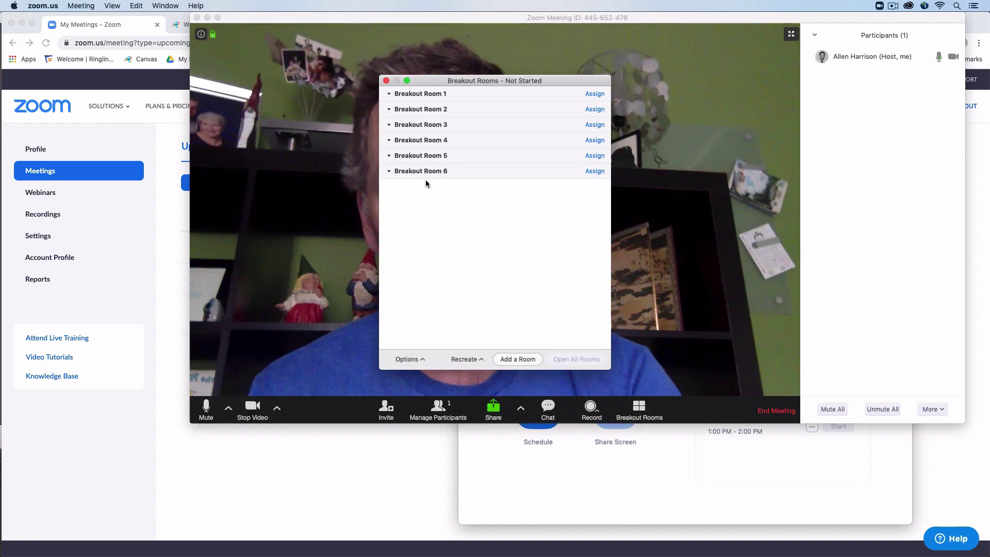
{"action": "left_click", "coordinate": [386, 80]}
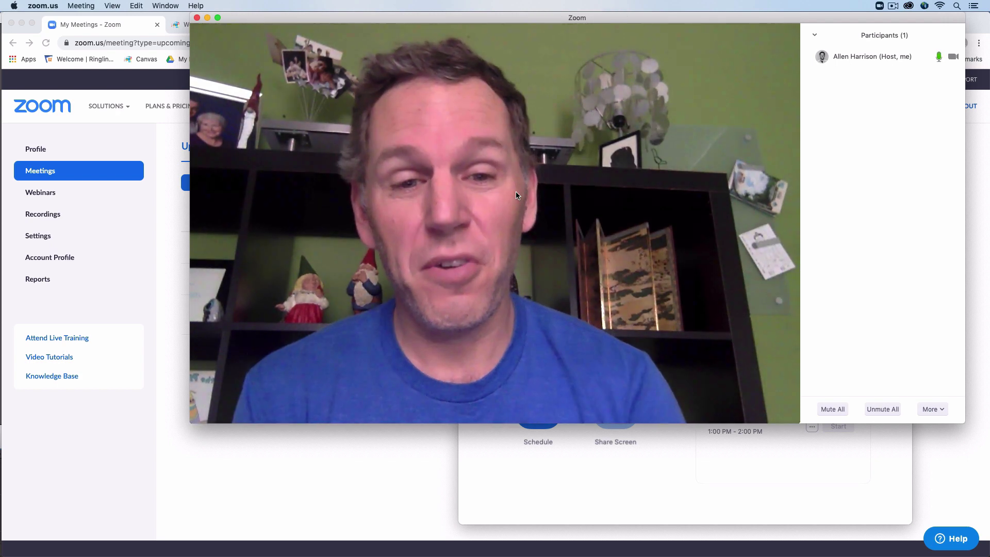
{"action": "left_click", "coordinate": [646, 402]}
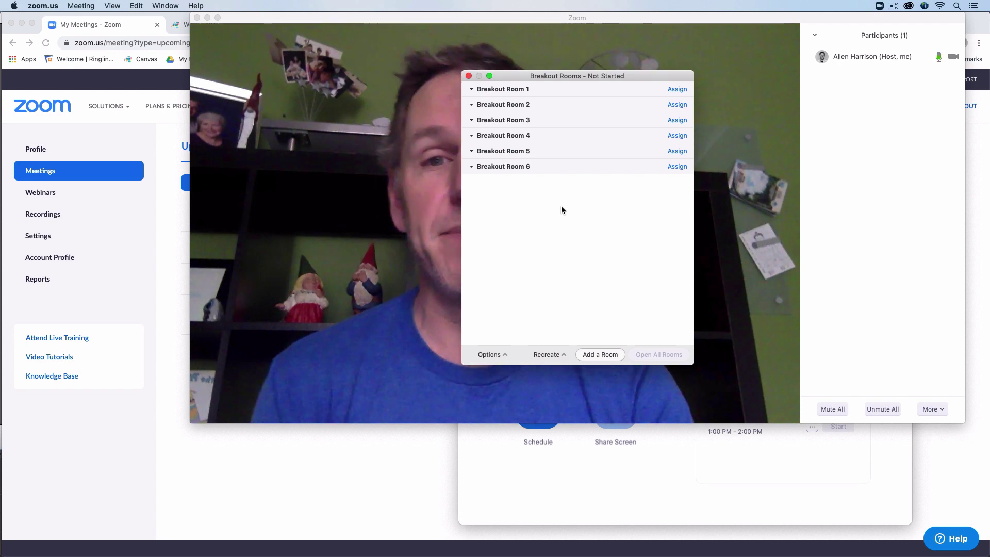
{"action": "left_click", "coordinate": [468, 76]}
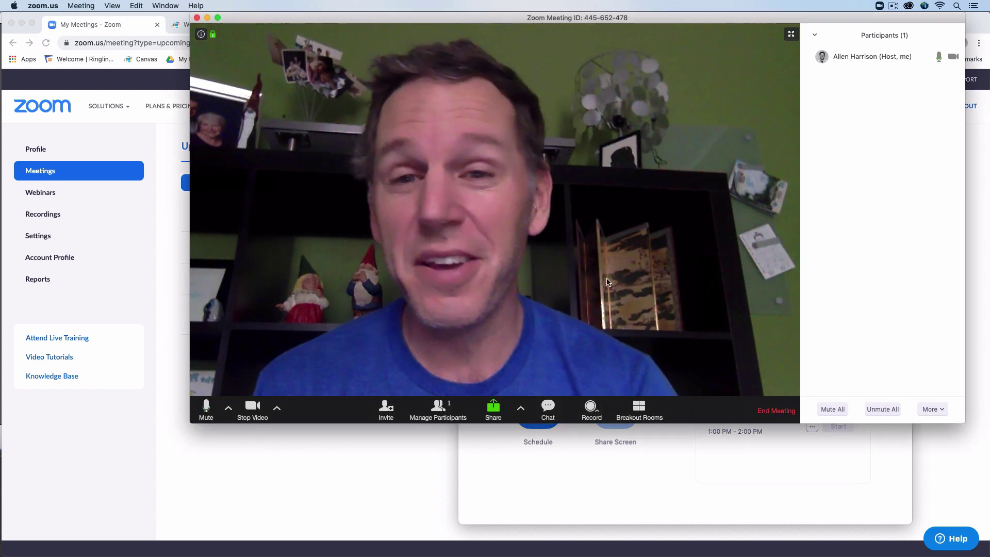